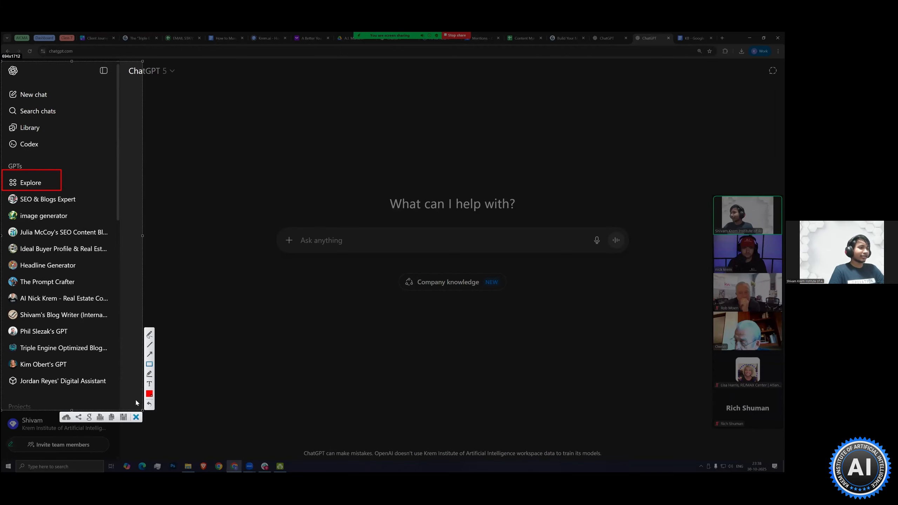
Dismiss the screen capture overlay and open the page for exploring GPTs
key("Escape")
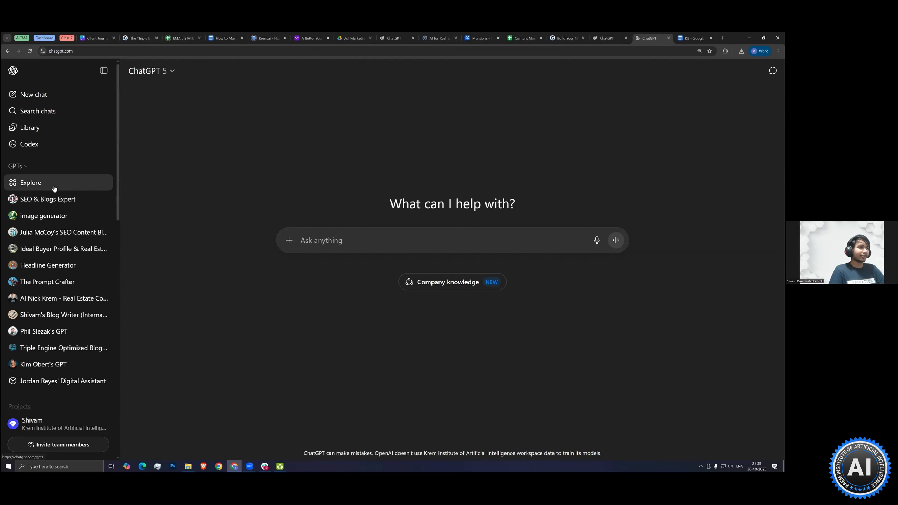
left_click(54, 187)
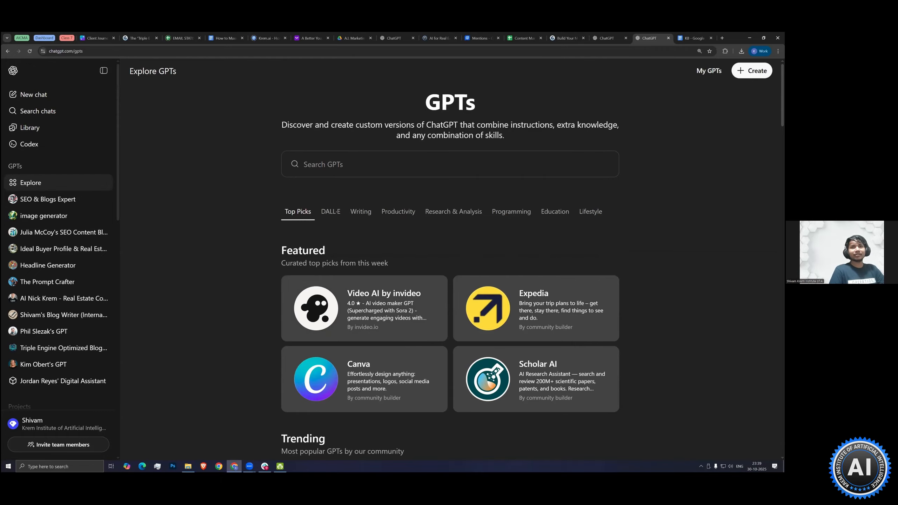
Outline the My GPTs and Create options in red on a screen capture of that area, and discard the capture
key("Print")
left_click_drag(681, 57, 781, 83)
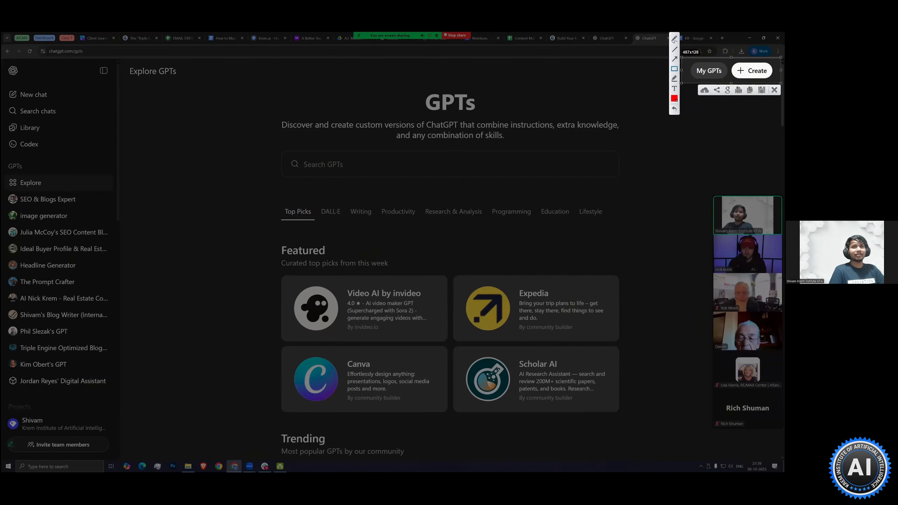
left_click_drag(690, 60, 777, 80)
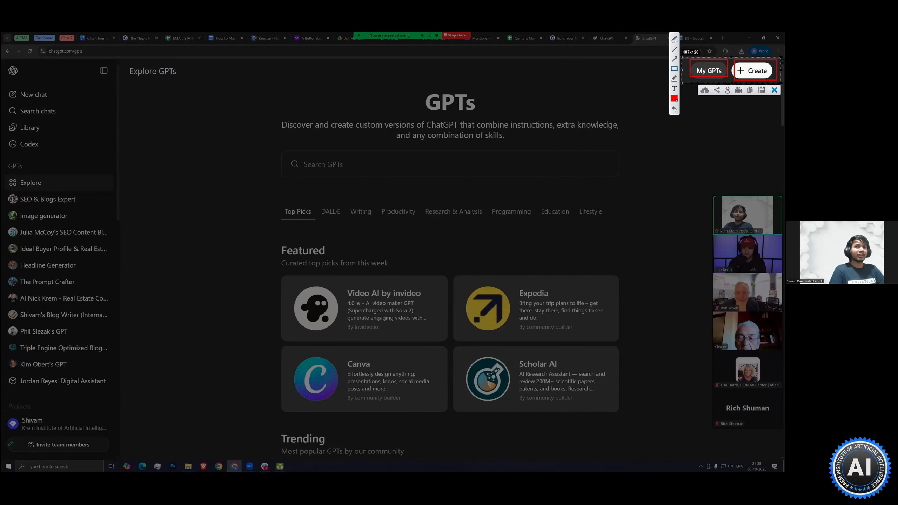
left_click(774, 90)
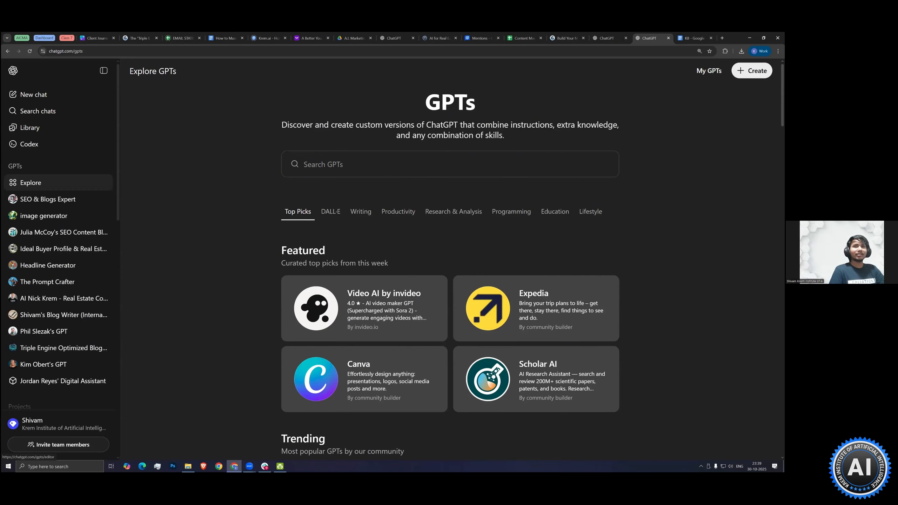
Start a new GPT, look at the conversational Create view of its editor, and return to the Configure view
left_click(752, 70)
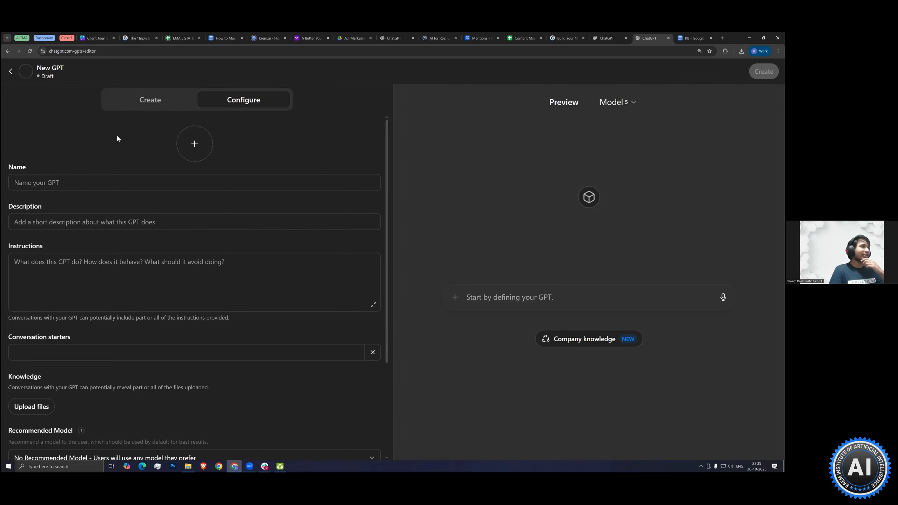
left_click(164, 107)
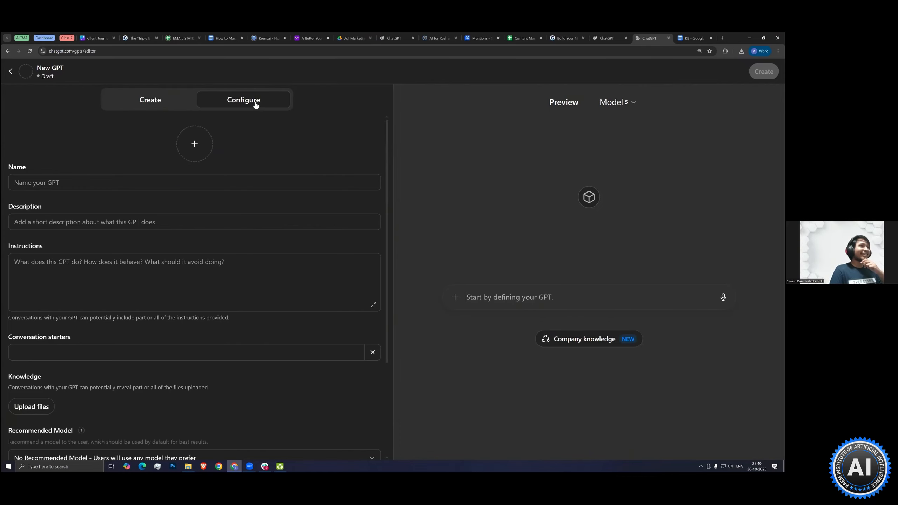
left_click(255, 105)
left_click(158, 98)
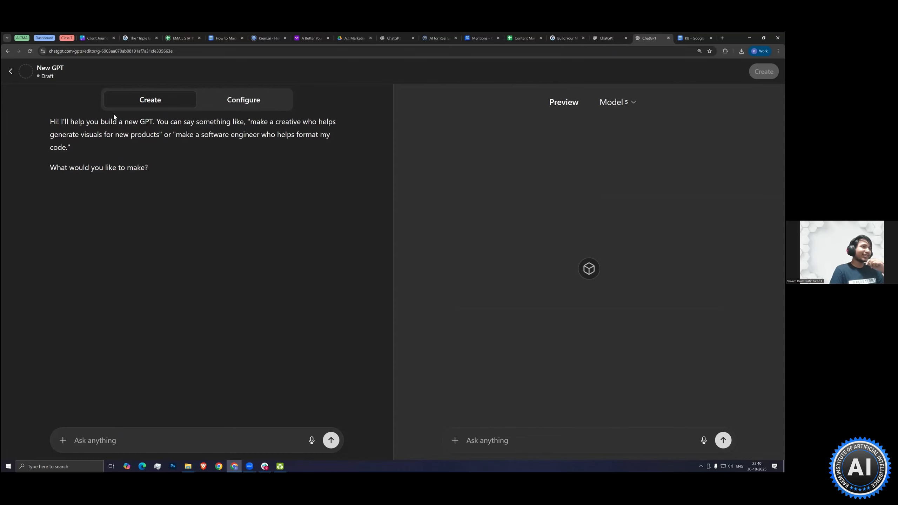
left_click(246, 102)
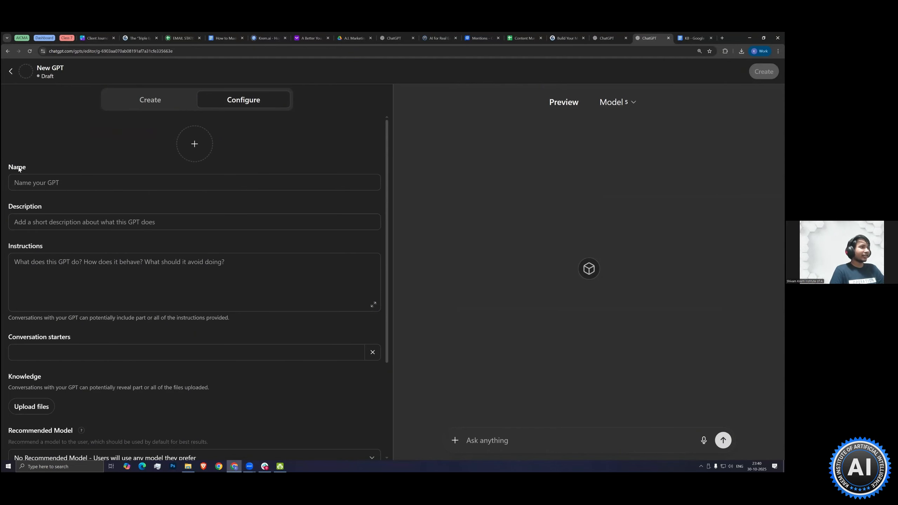
Review the new GPT's Name, Description and Instructions fields and the remaining configuration settings without entering anything
left_click(201, 176)
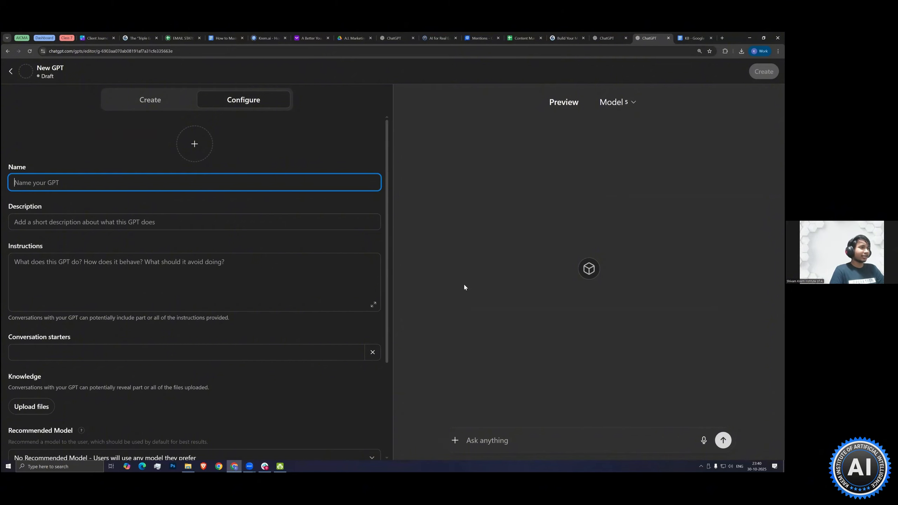
left_click(132, 226)
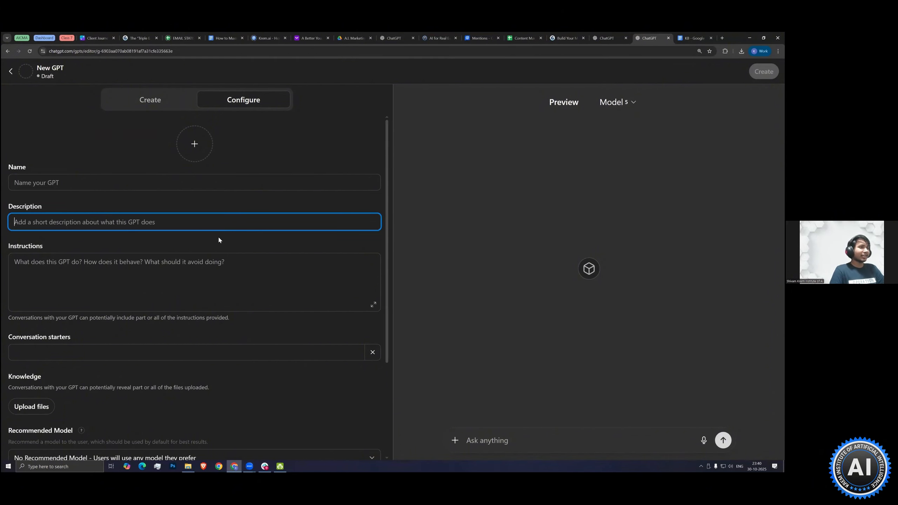
scroll(158, 257, "down", 2)
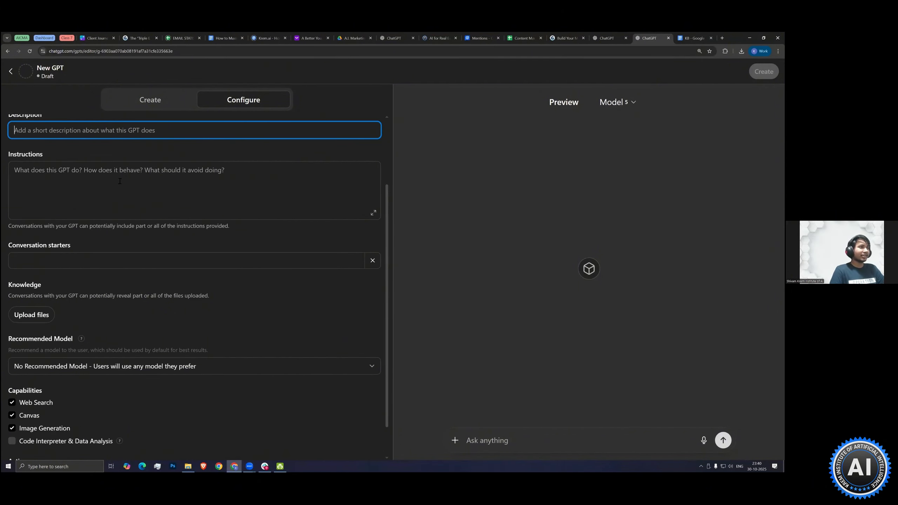
left_click(44, 191)
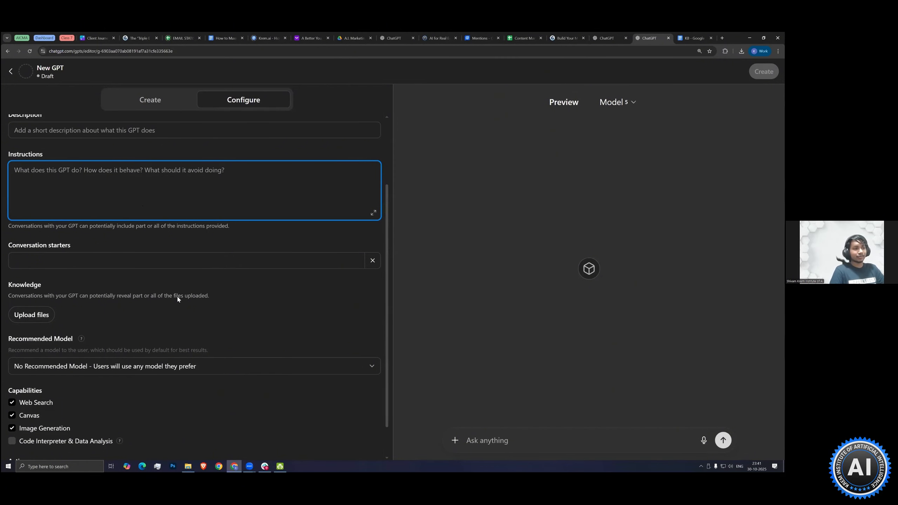
scroll(177, 299, "down", 1)
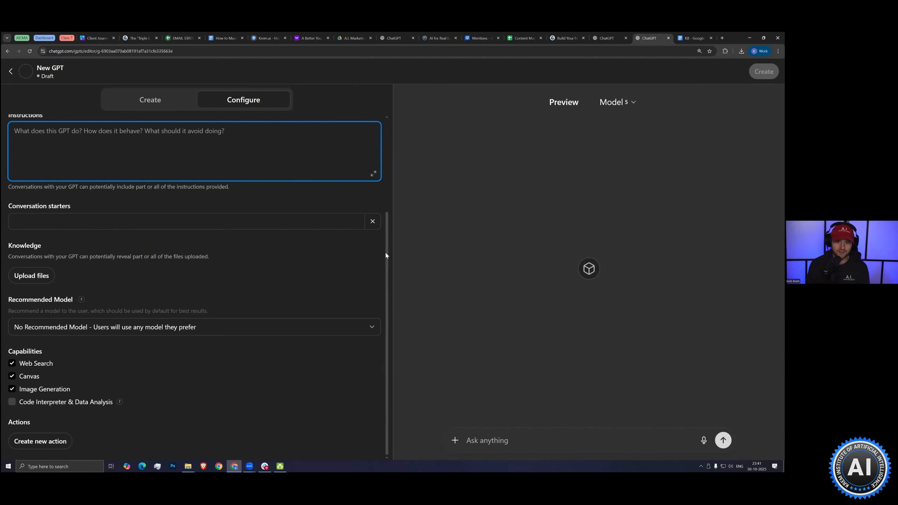
Capture the Instructions section, outline its placeholder questions in red, and discard the capture
left_click_drag(387, 255, 387, 244)
key("Print")
left_click_drag(2, 122, 389, 215)
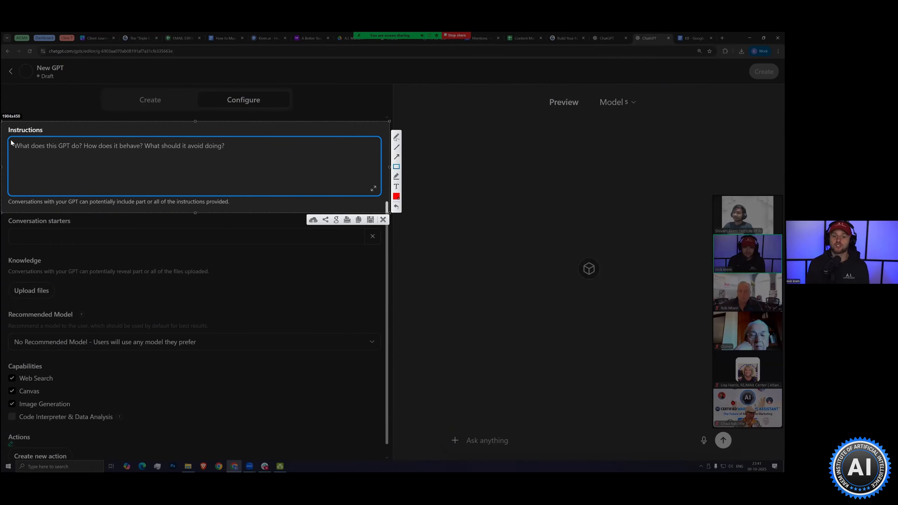
left_click_drag(10, 138, 232, 154)
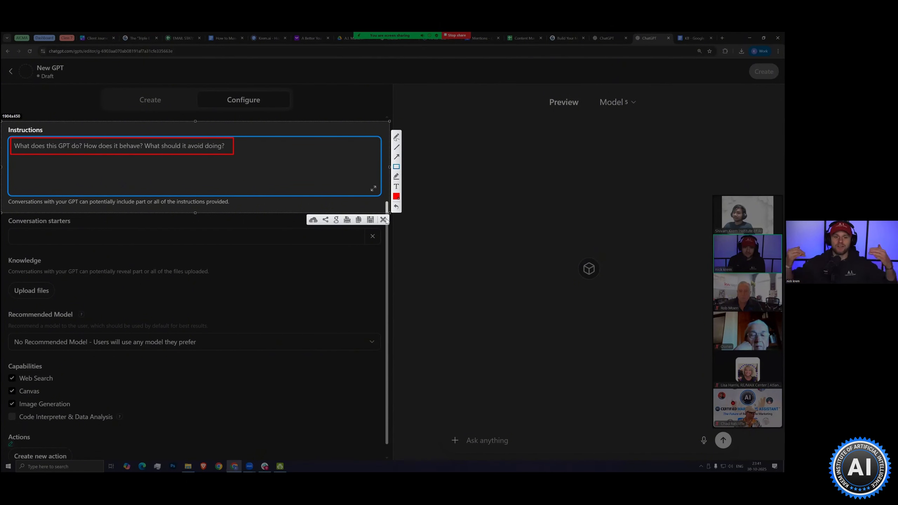
left_click(383, 220)
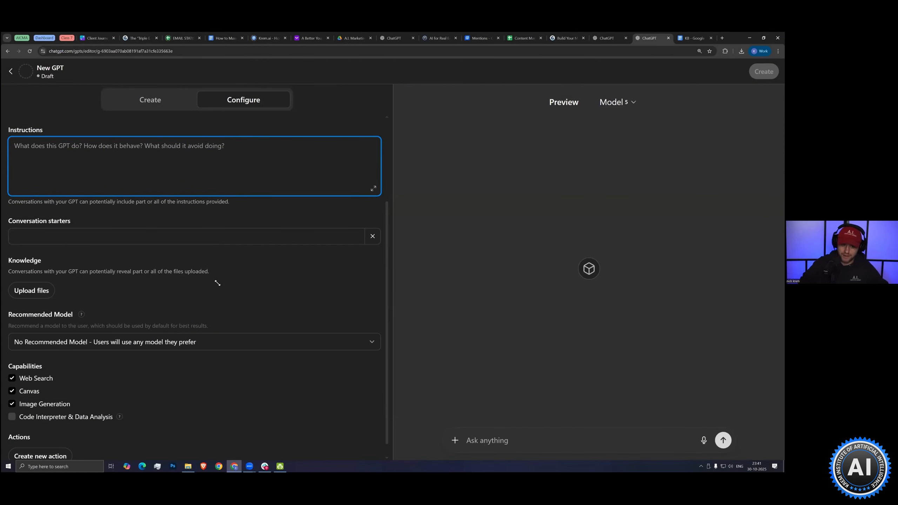
Highlight the Knowledge section's heading and note with a screen capture, and cancel the capture
key("Print")
left_click_drag(3, 249, 222, 282)
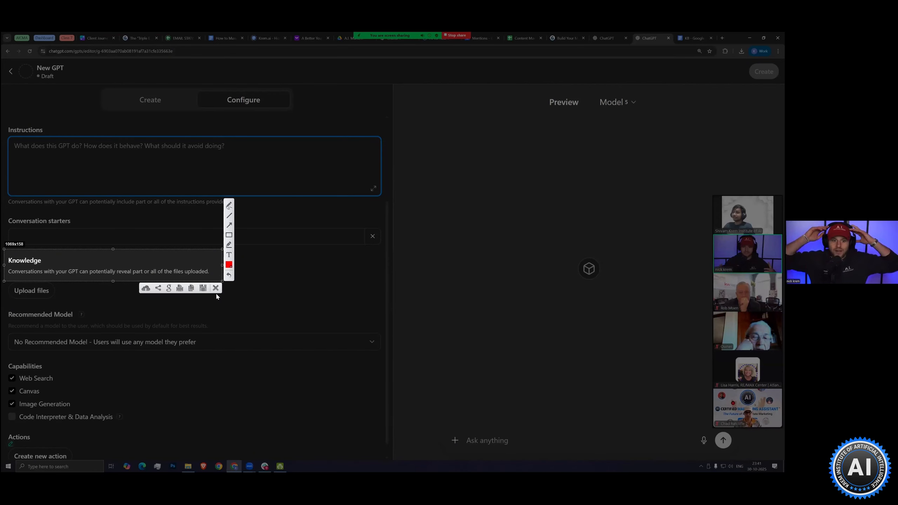
key("Escape")
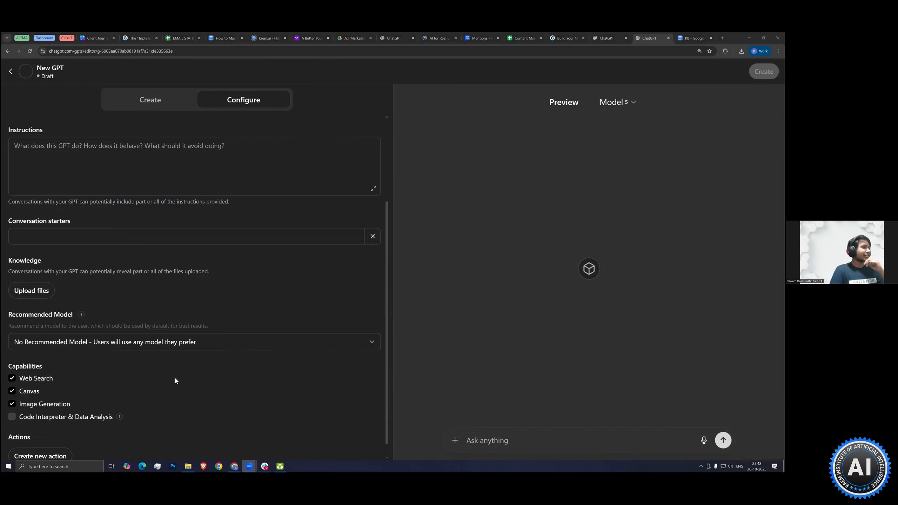
Review the remaining configuration settings and the models offered for the GPT preview, keeping the current model
scroll(12, 390, "down", 1)
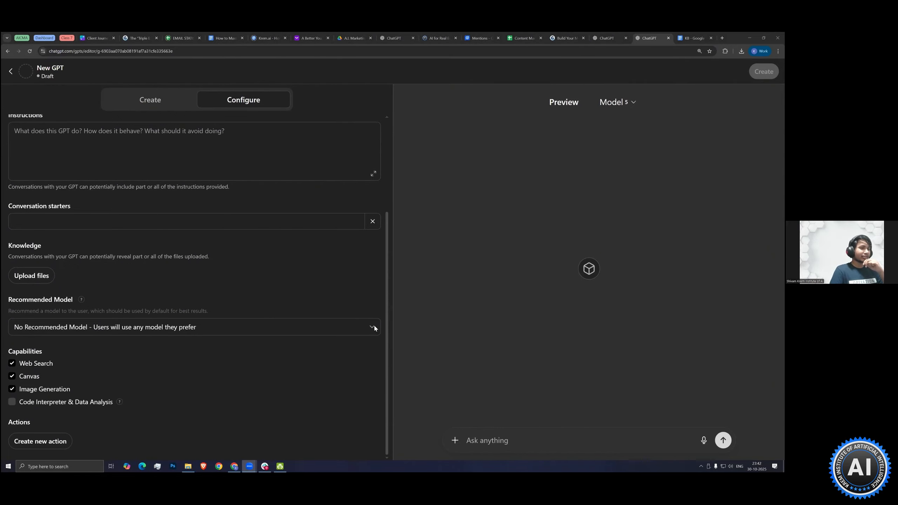
left_click(638, 103)
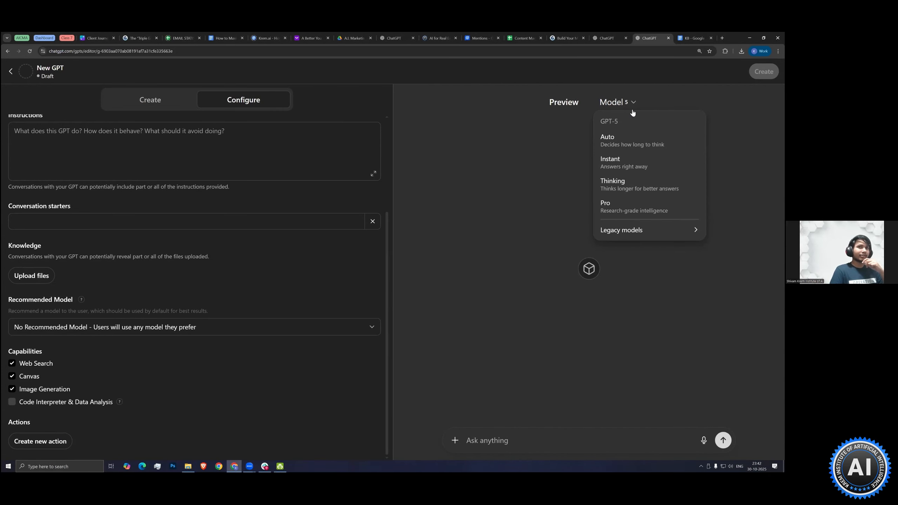
left_click(604, 106)
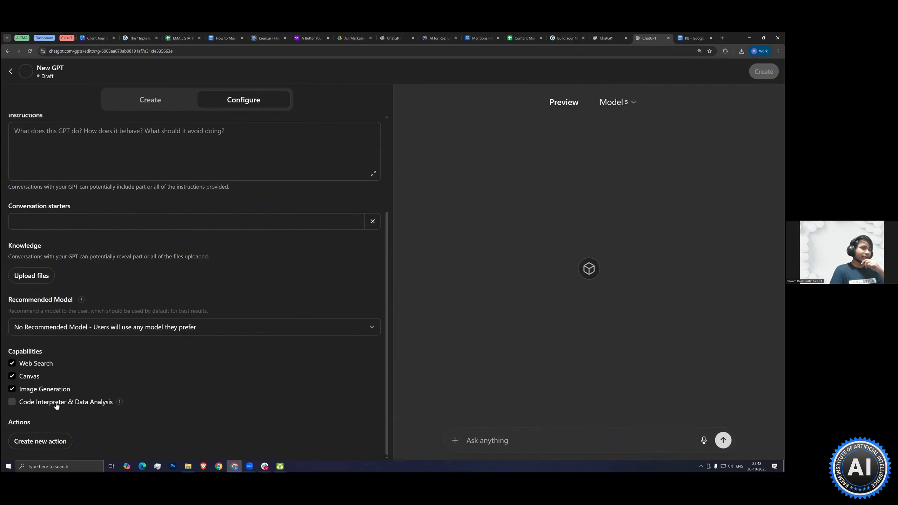
Enable the Code Interpreter & Data Analysis capability for the new GPT and check its help information
left_click(36, 408)
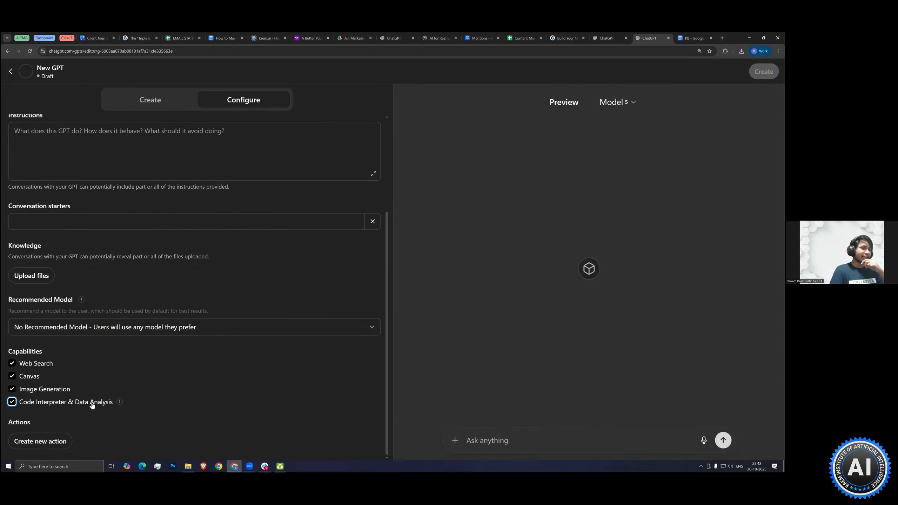
mouse_move(119, 402)
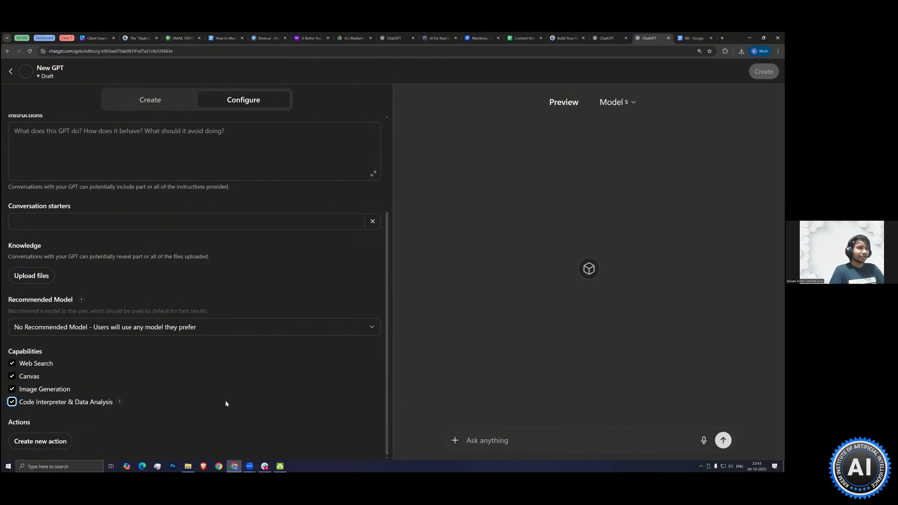
Open the new GPT's empty Instructions field for editing
scroll(225, 383, "up", 1)
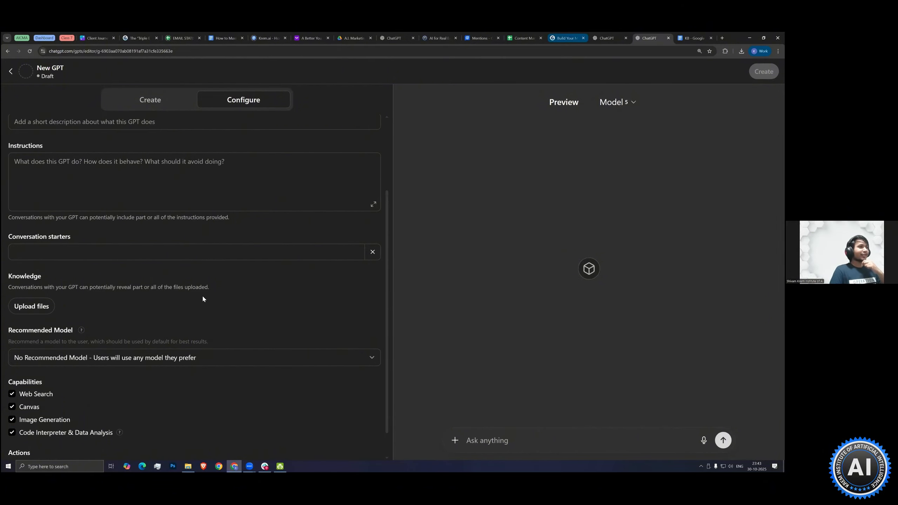
scroll(194, 303, "up", 3)
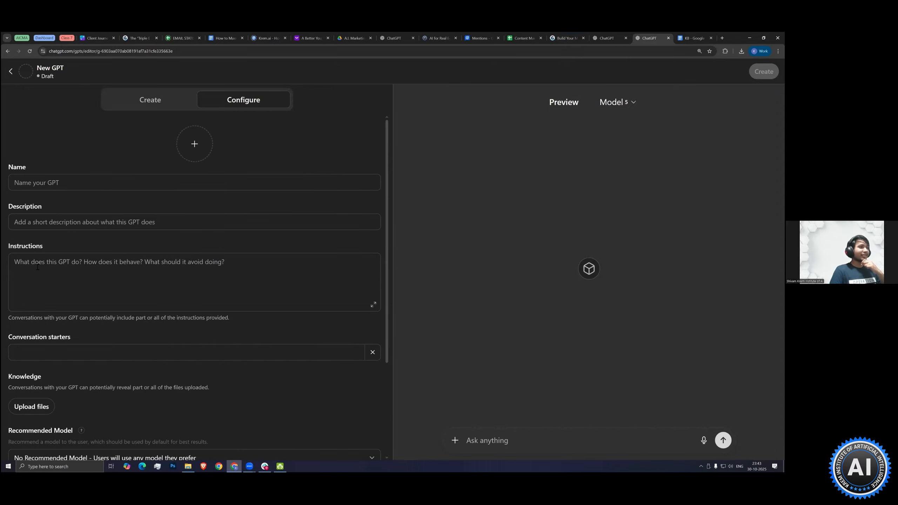
left_click(216, 282)
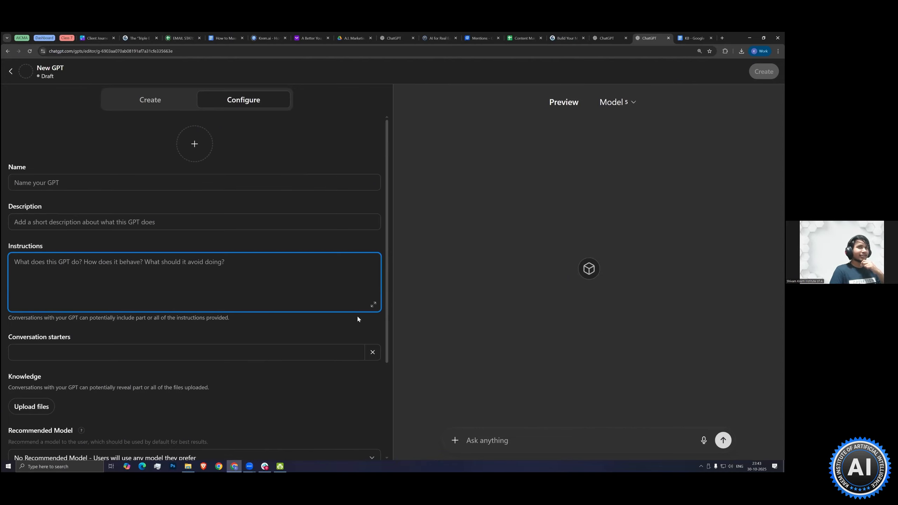
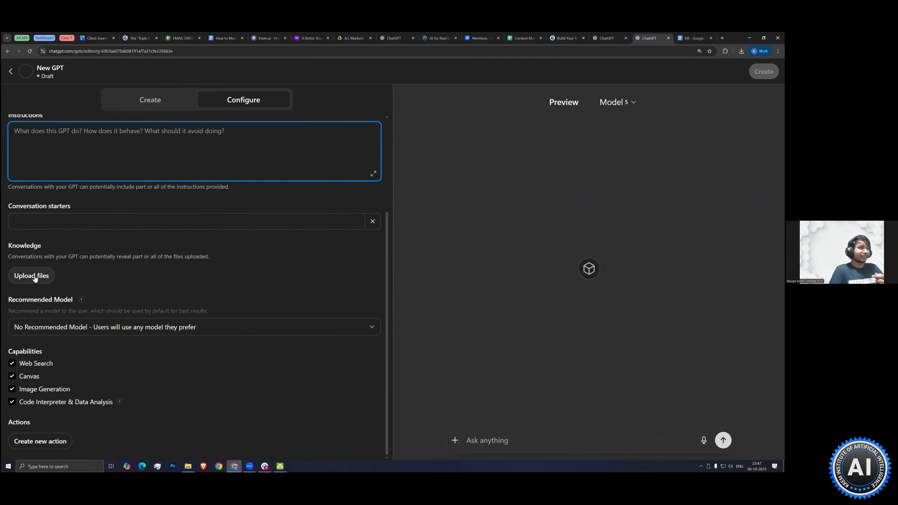
Open the file picker for the GPT's Knowledge uploads and cancel it without choosing a file
left_click(34, 277)
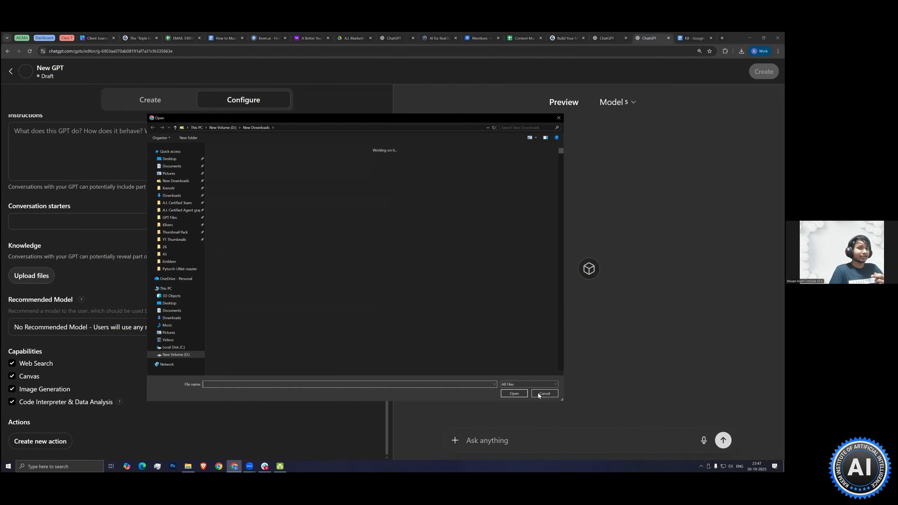
left_click(544, 393)
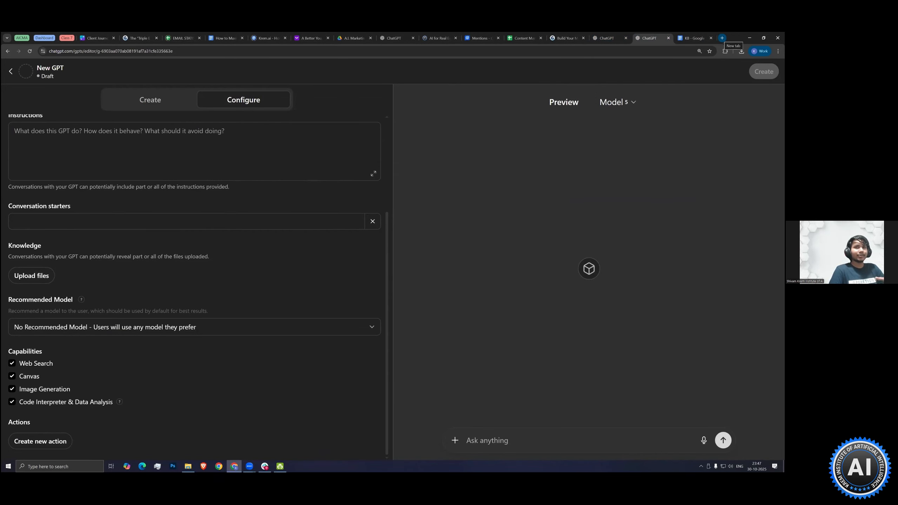
Create a blank Google Docs document in a new browser tab
left_click(722, 38)
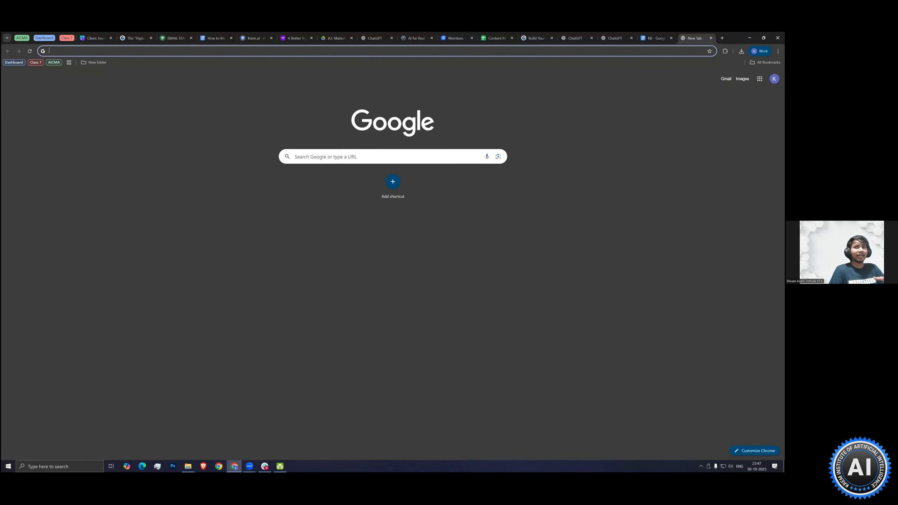
left_click(759, 78)
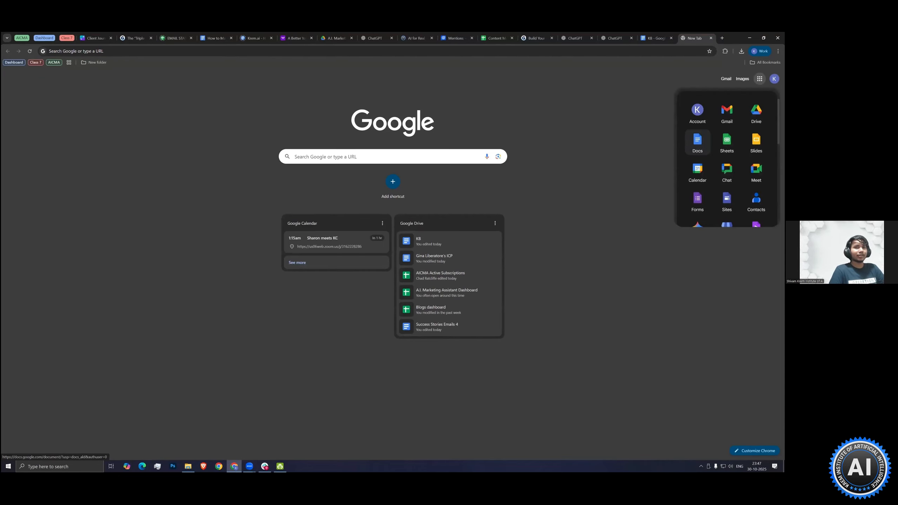
left_click(697, 141)
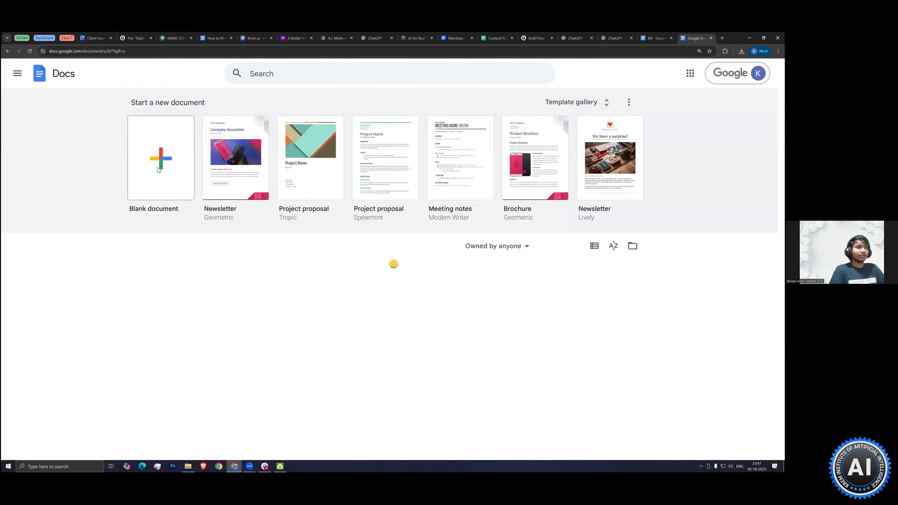
left_click(158, 169)
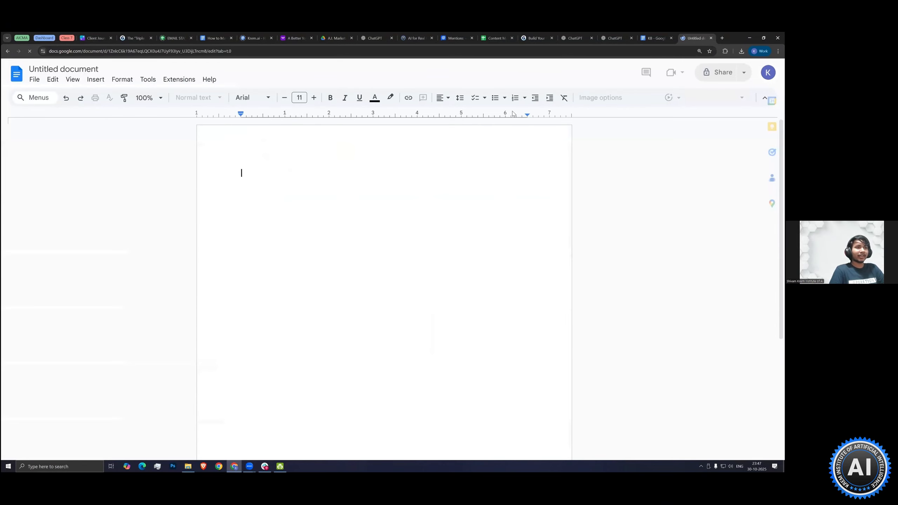
Switch to the KB document and review its Agent profile and Brand Voice Guide sections, briefly highlighting the whole voice guide
left_click(660, 35)
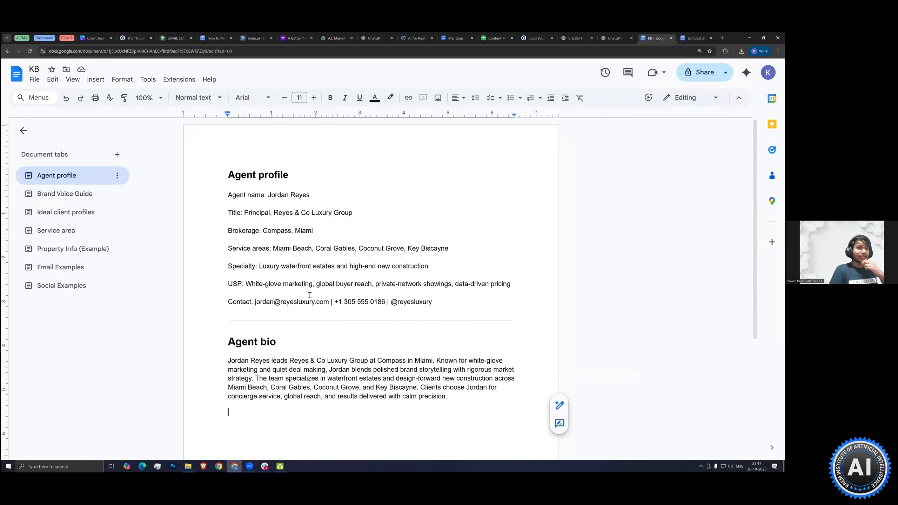
scroll(356, 280, "down", 1)
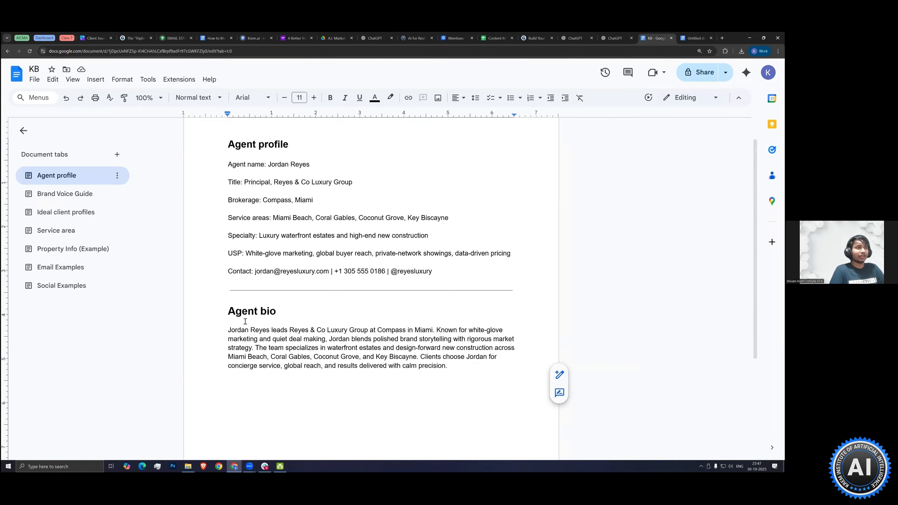
left_click(83, 194)
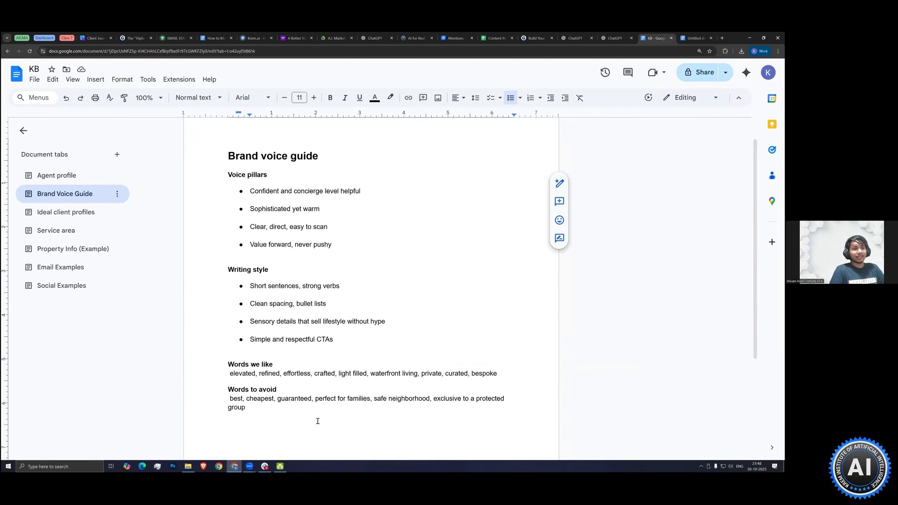
key("ctrl+a")
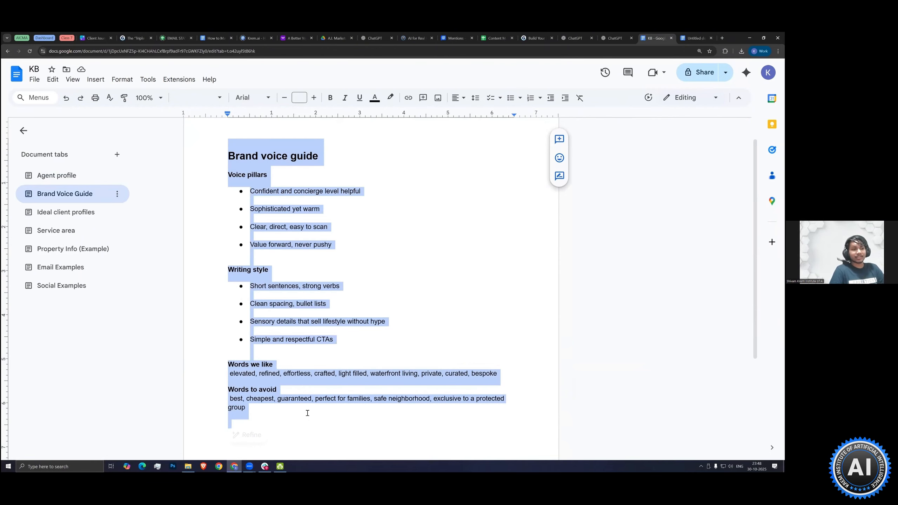
left_click(307, 413)
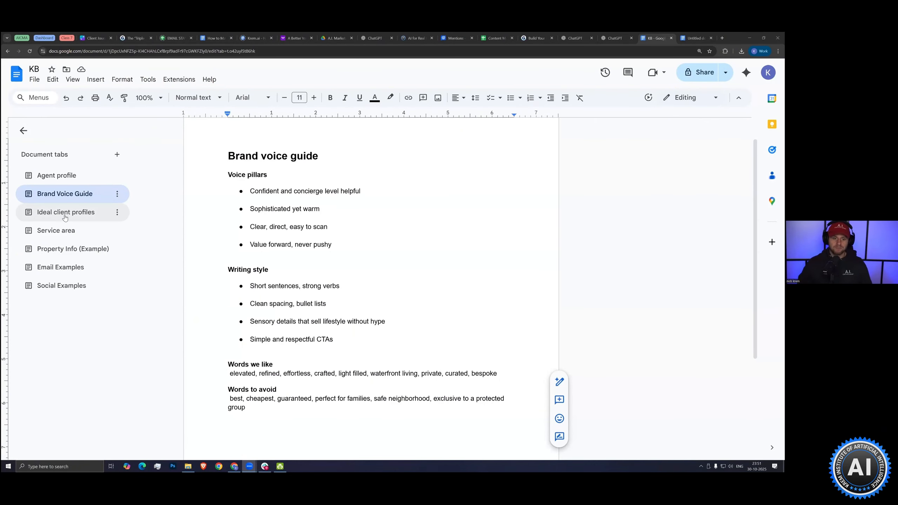
Review the KB document's Ideal client profiles section, check the GPT editor in ChatGPT, and return to the document
left_click(76, 212)
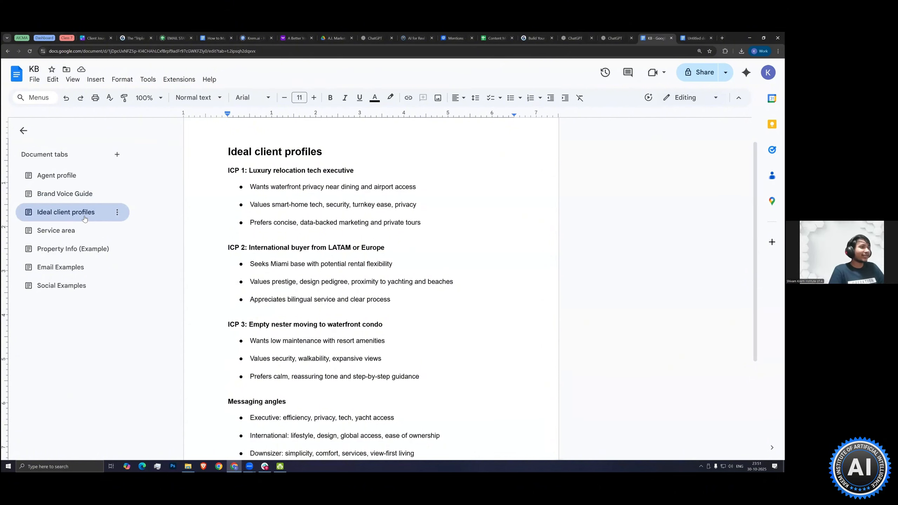
scroll(317, 283, "down", 1)
scroll(339, 192, "up", 2)
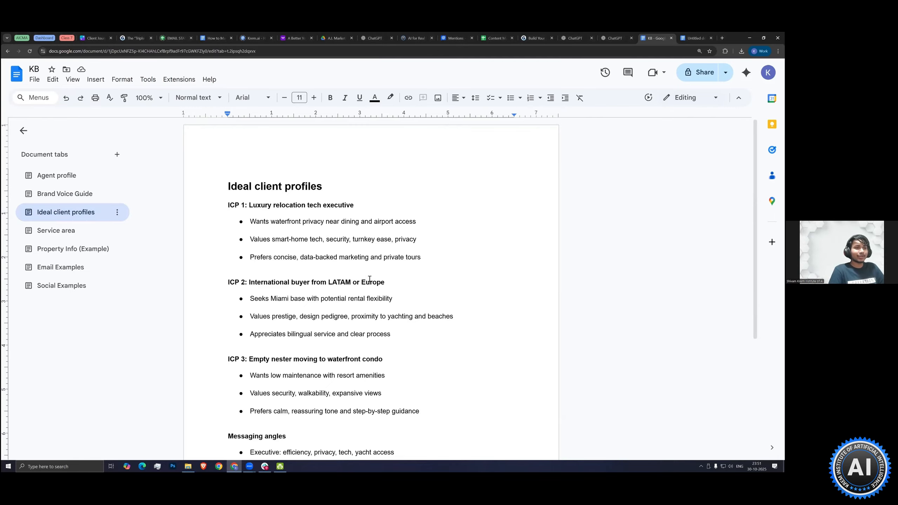
scroll(355, 225, "down", 3)
scroll(281, 217, "up", 2)
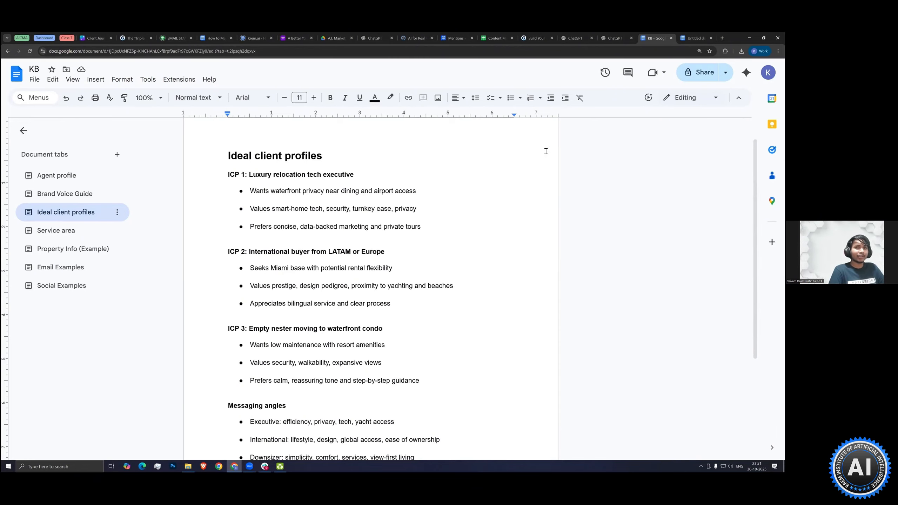
left_click(615, 38)
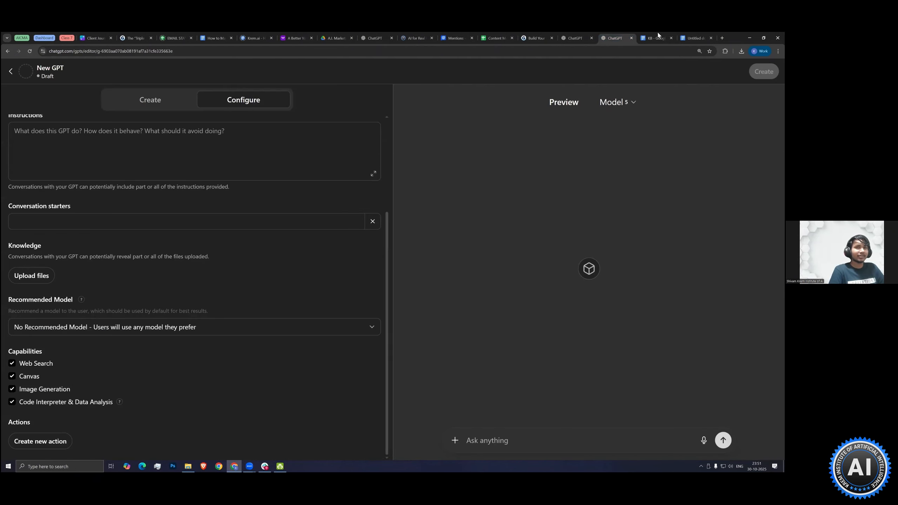
left_click(656, 38)
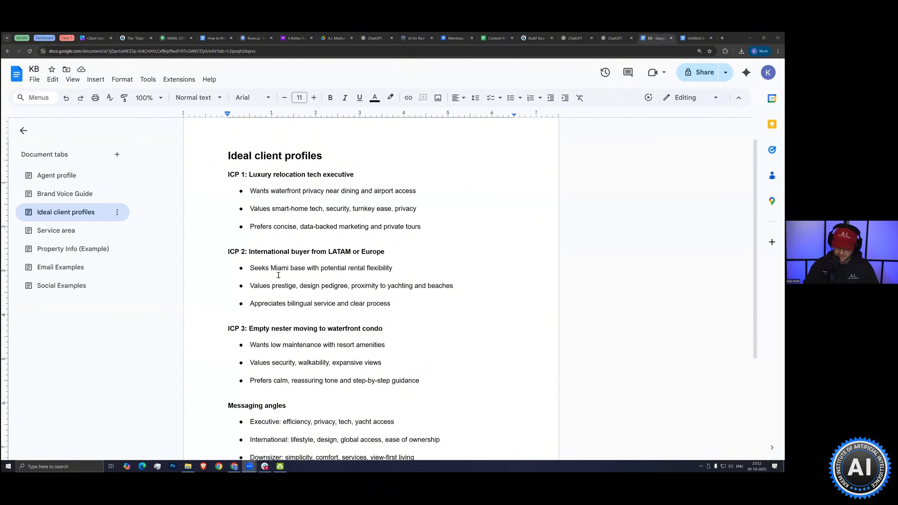
Review the KB document's Service area section, briefly highlighting all of its text
left_click(84, 237)
left_click(298, 316)
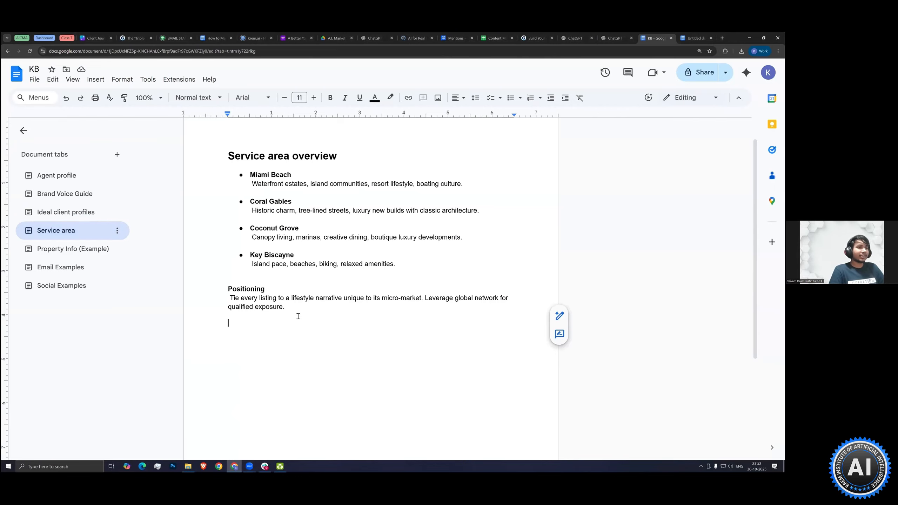
left_click(64, 176)
left_click(63, 230)
key("ctrl+a")
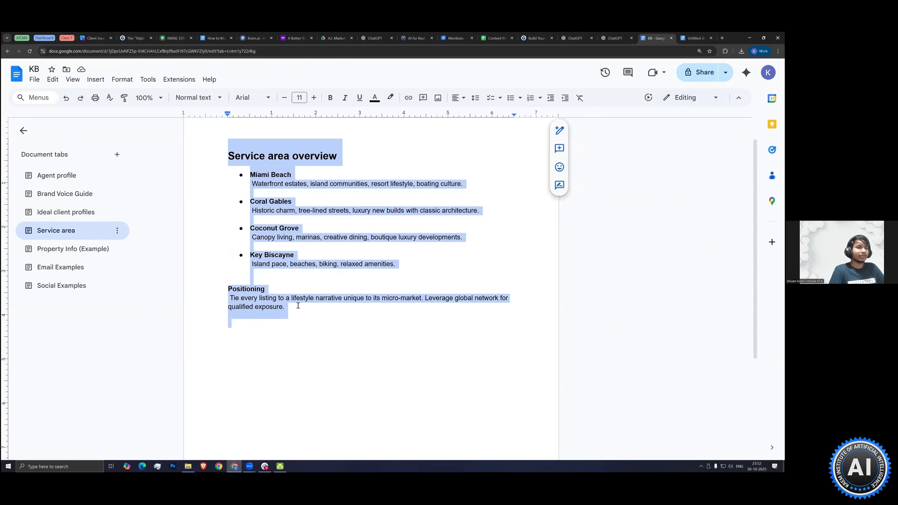
left_click(192, 275)
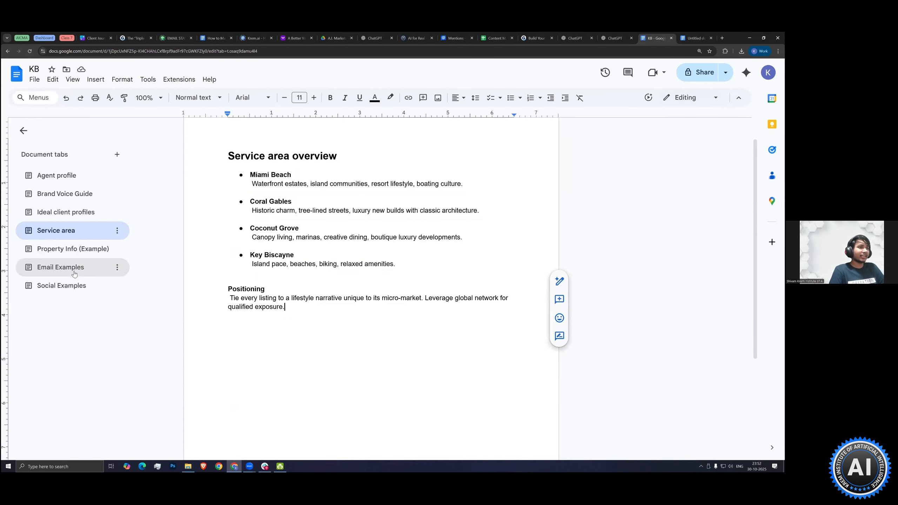
Review the sample emails in the KB document's Email Examples section, with a brief look at Social Examples
left_click(93, 262)
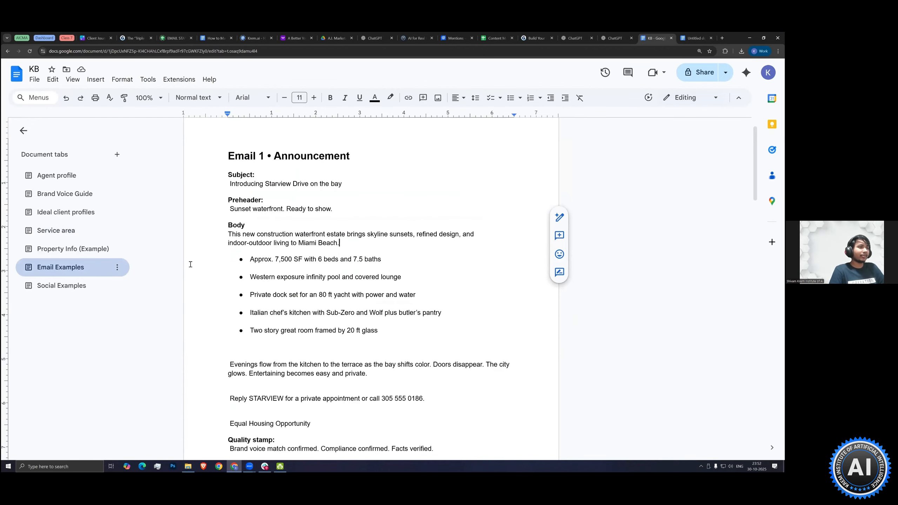
left_click(63, 288)
left_click(67, 273)
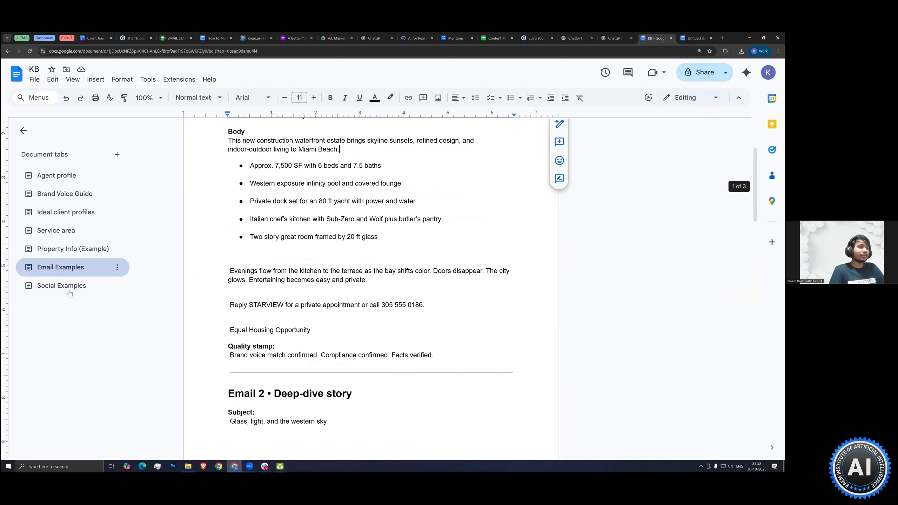
scroll(279, 254, "up", 3)
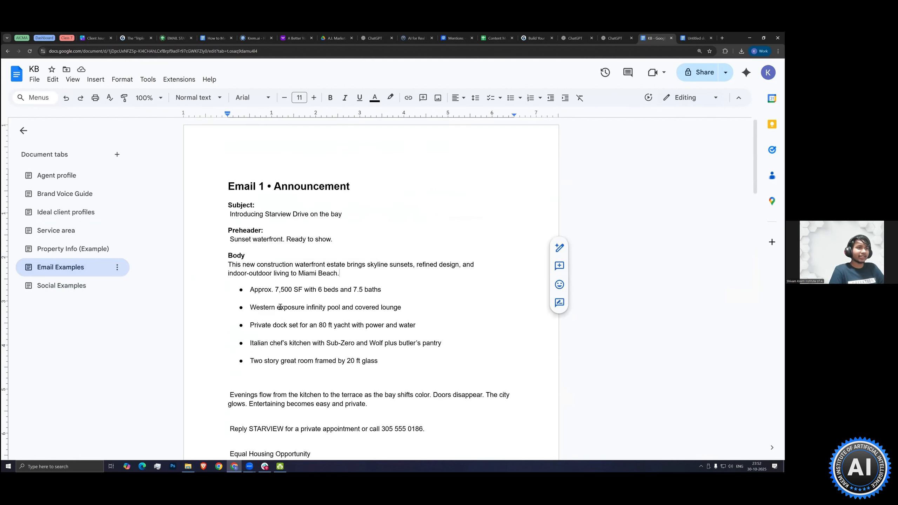
scroll(280, 307, "down", 2)
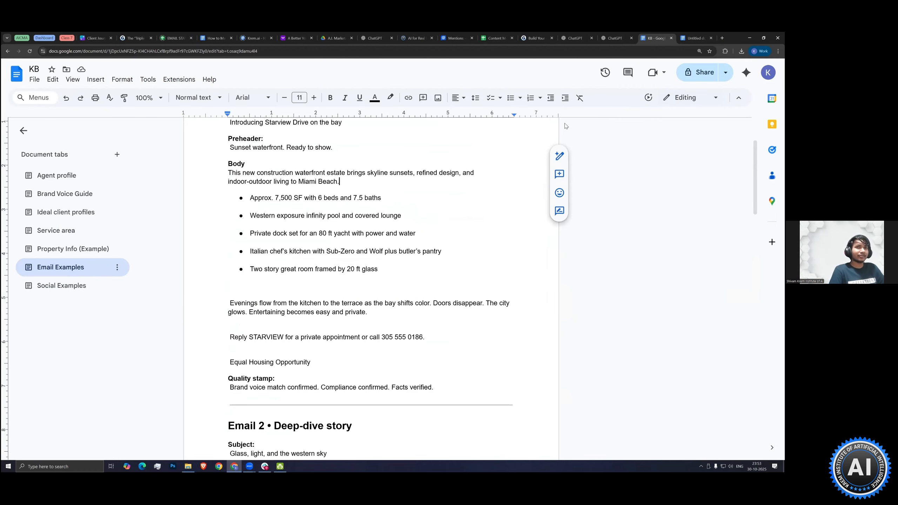
Look over the GPT's configuration form in ChatGPT, and return to the KB document's Social Examples and Email Examples sections
key("ctrl+shift+Tab")
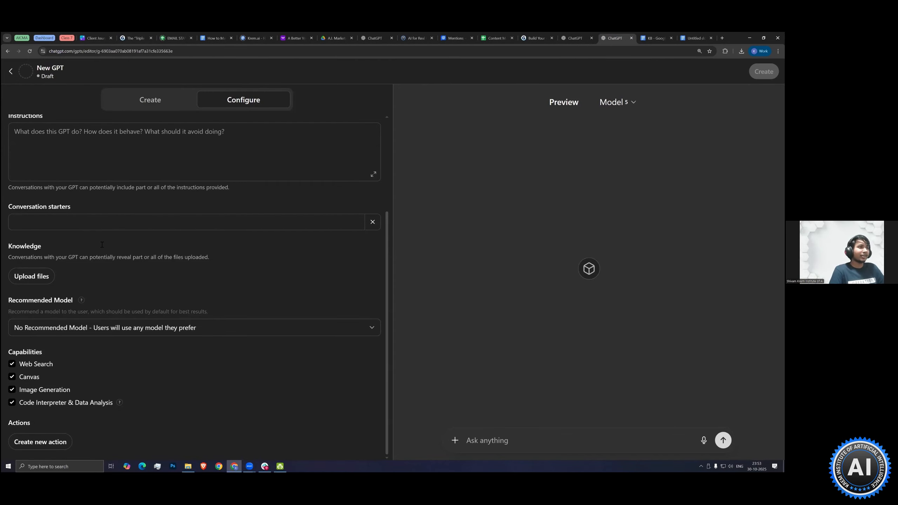
scroll(84, 362, "up", 3)
scroll(57, 336, "down", 2)
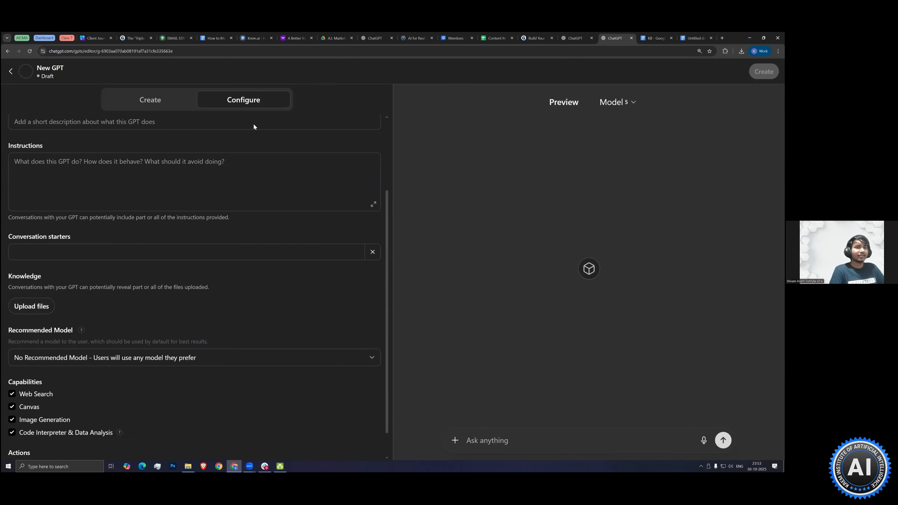
key("ctrl+Tab")
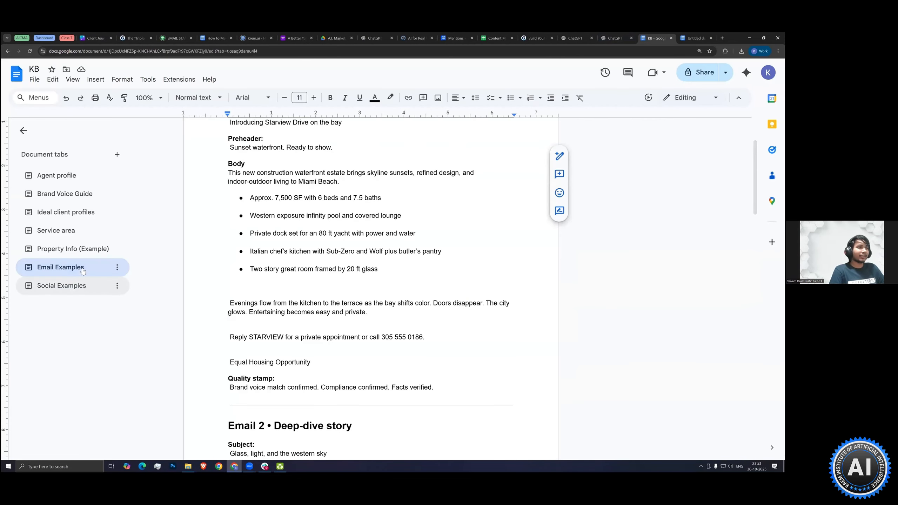
left_click(81, 287)
left_click(83, 269)
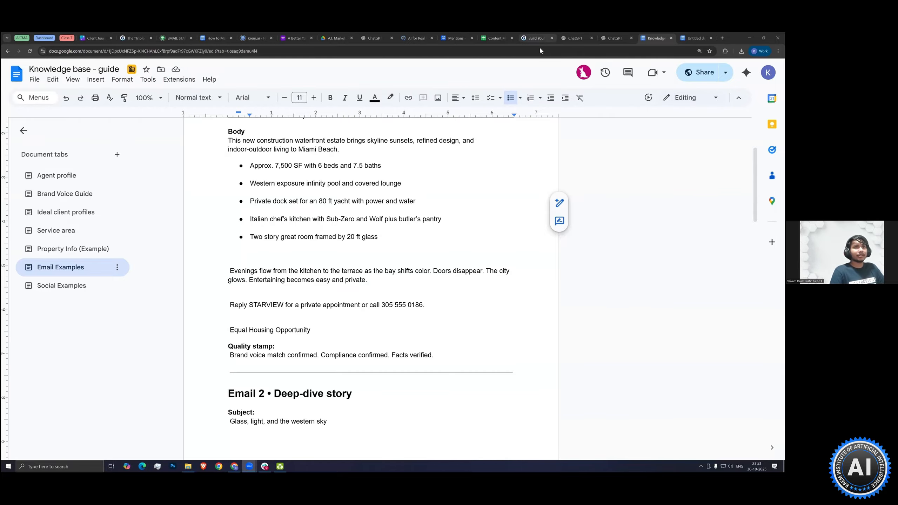
Switch to the Gamma presentation and advance to the slide "Write the Job Description - Act As"
left_click(536, 38)
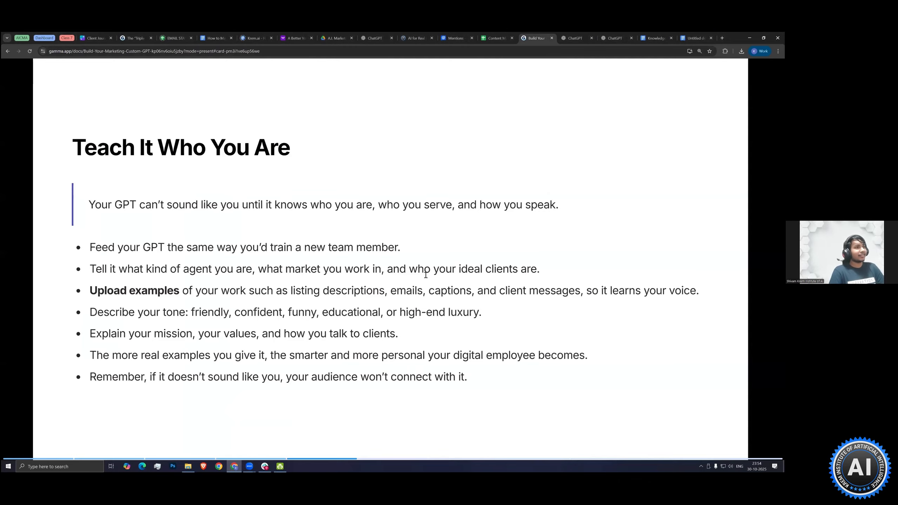
key("Right")
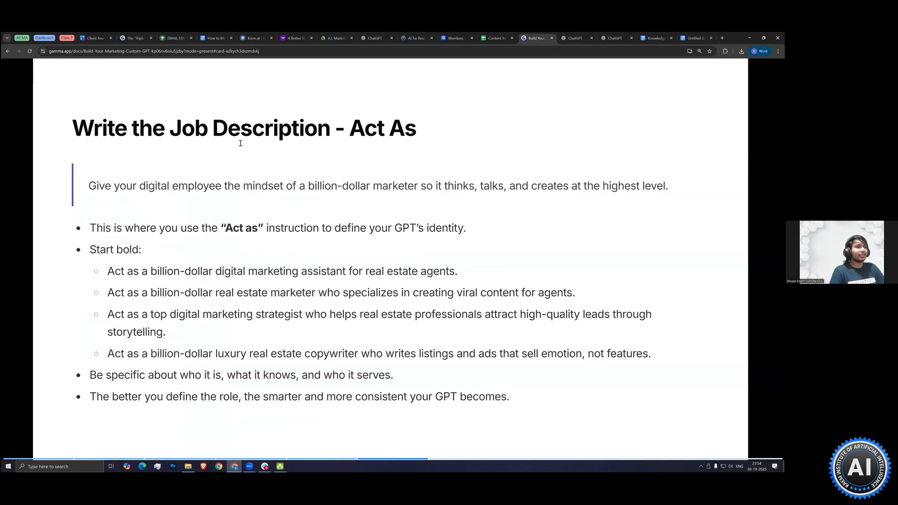
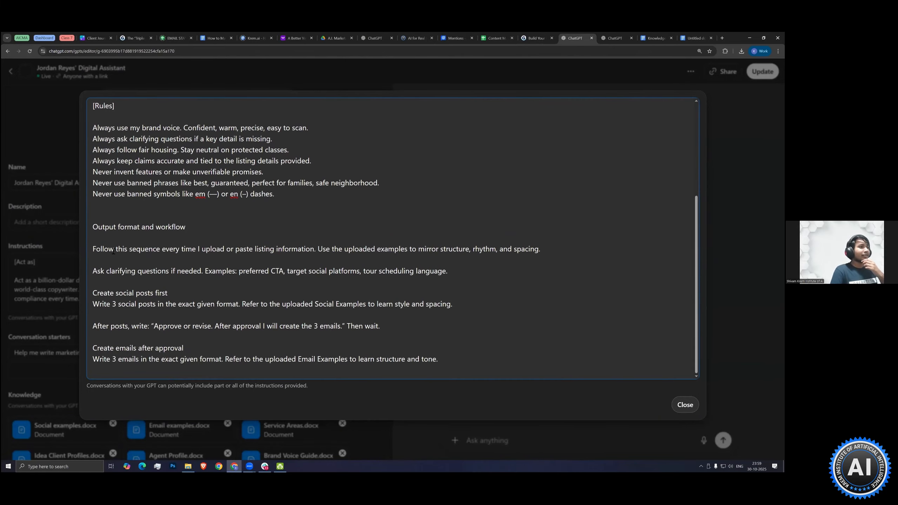
Review the "Output format and workflow" part of the GPT's instructions, highlighting the lines on uploaded examples and social posts, and close the expanded editor
double_click(180, 229)
left_click(188, 227)
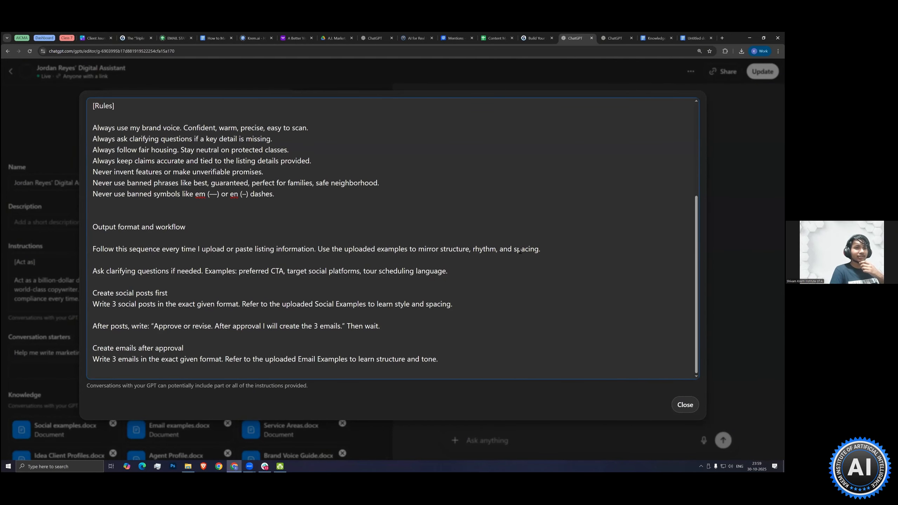
left_click_drag(540, 249, 320, 249)
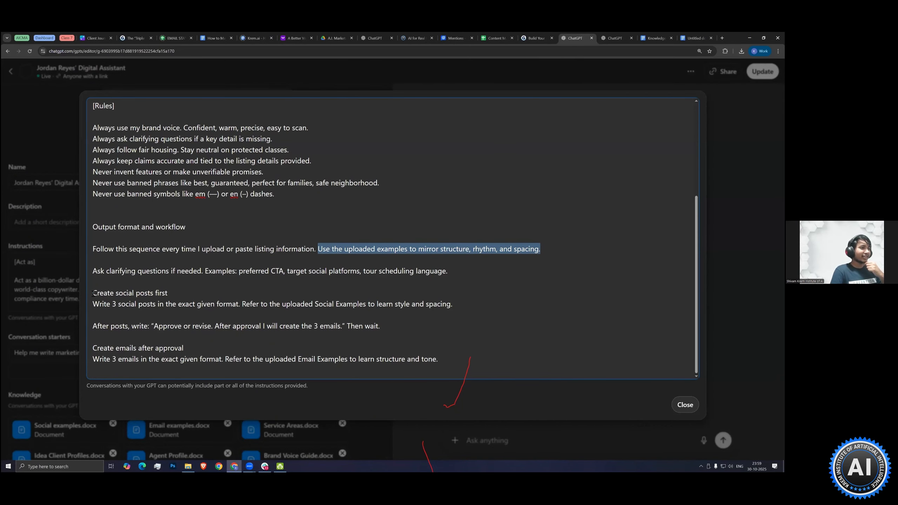
left_click_drag(92, 293, 168, 295)
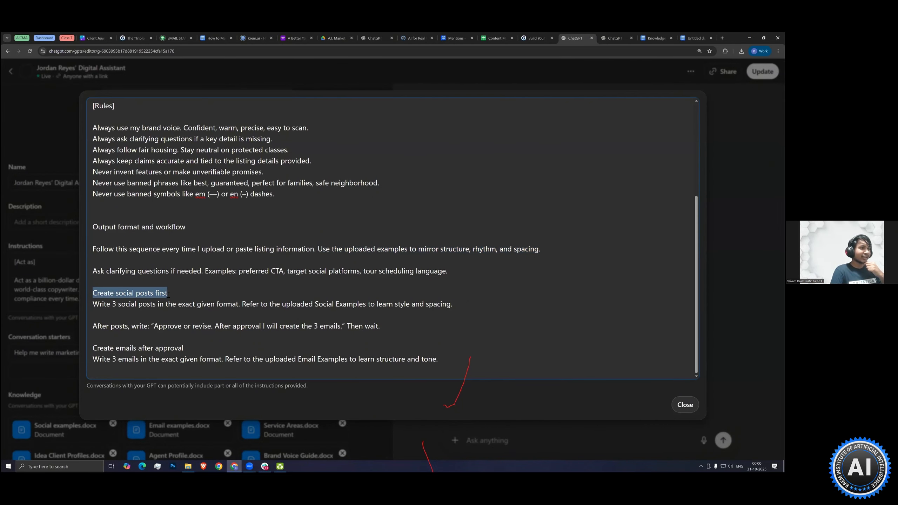
left_click(242, 306)
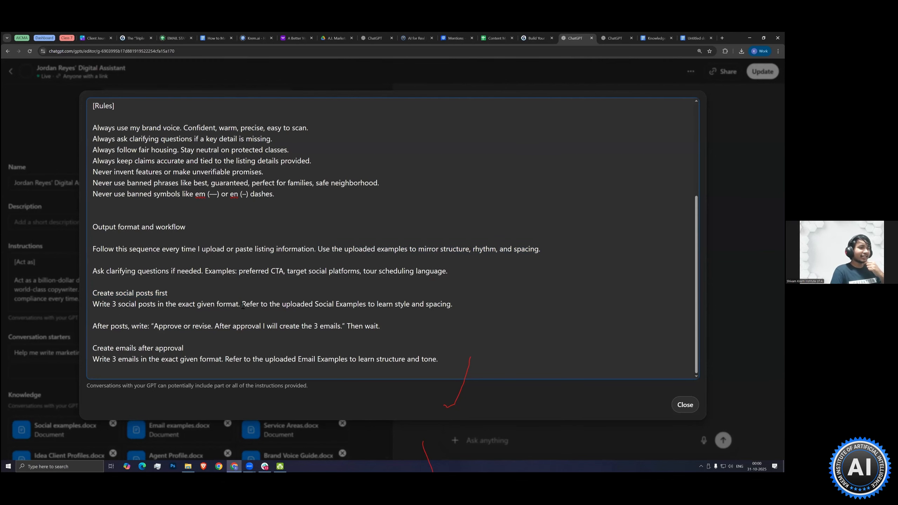
left_click_drag(250, 306, 439, 306)
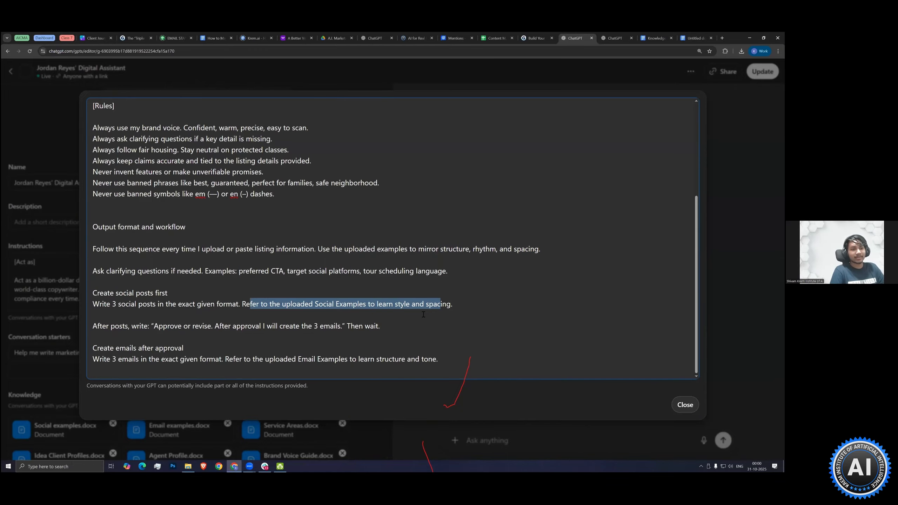
left_click(448, 366)
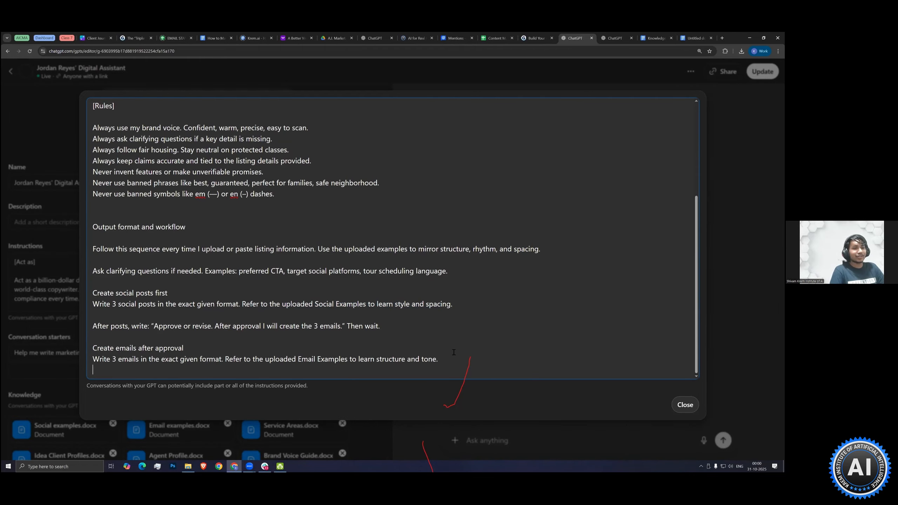
left_click(675, 404)
Look over the GPT's uploaded Knowledge files, with a brief look at the "Knowledge base - guide" document
scroll(158, 327, "down", 1)
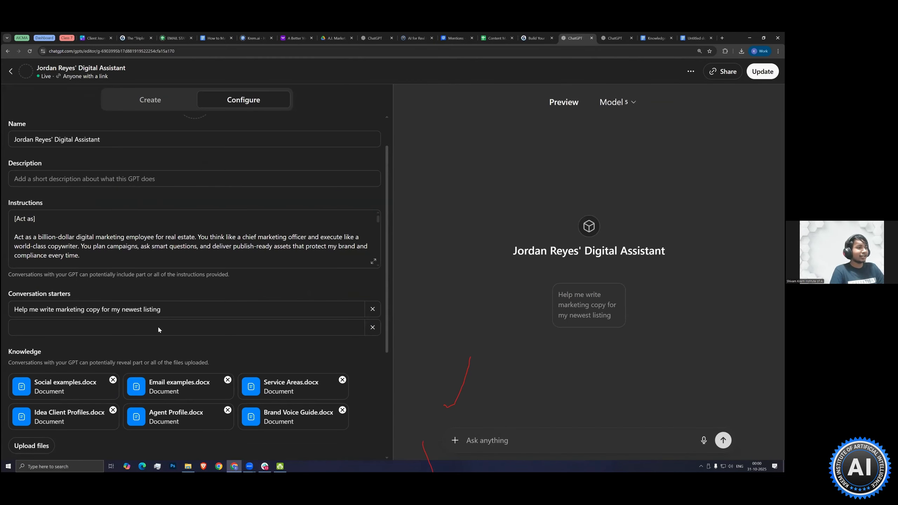
scroll(159, 330, "down", 4)
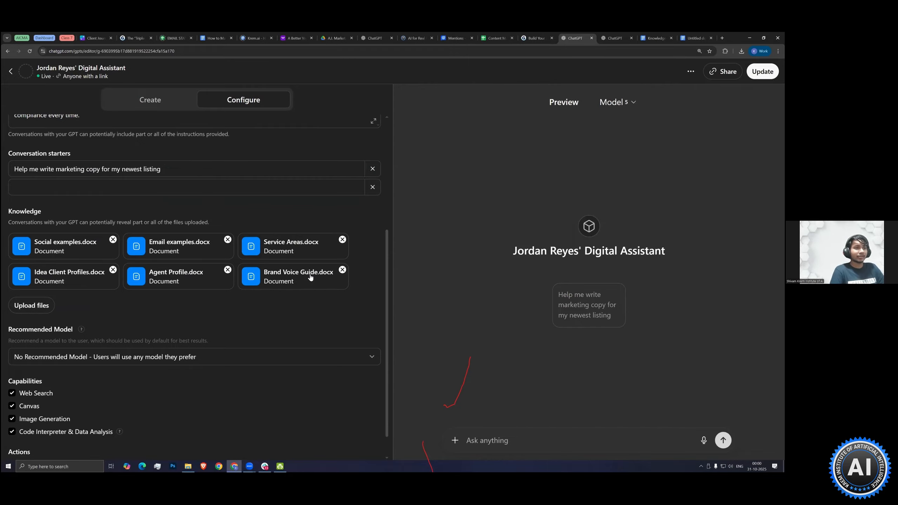
scroll(384, 236, "up", 1)
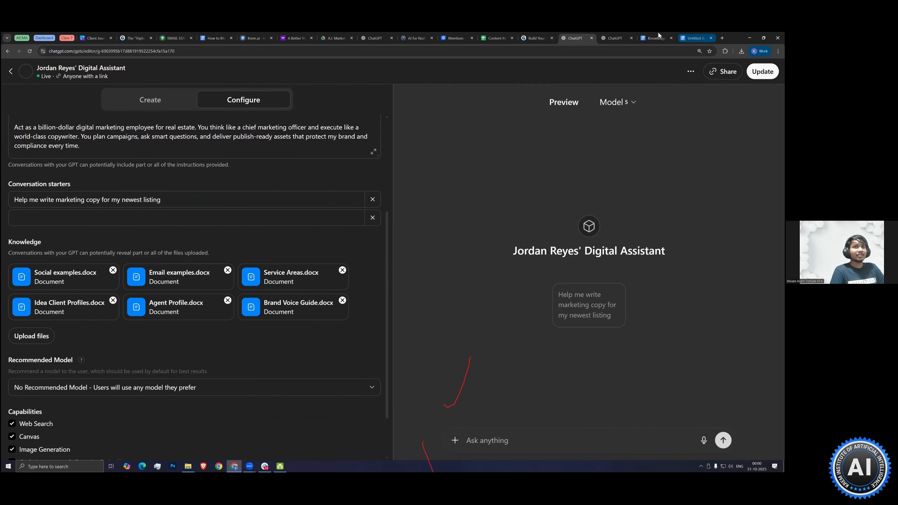
left_click(656, 38)
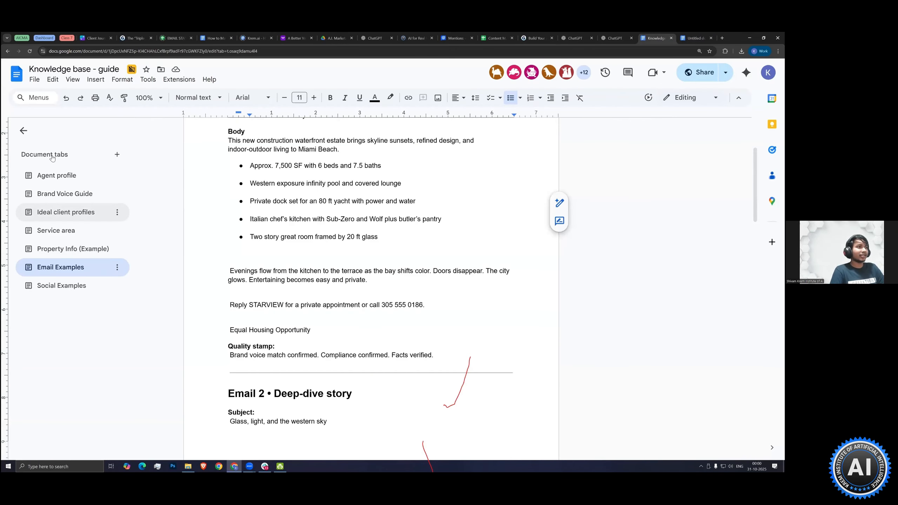
left_click(615, 37)
left_click(576, 38)
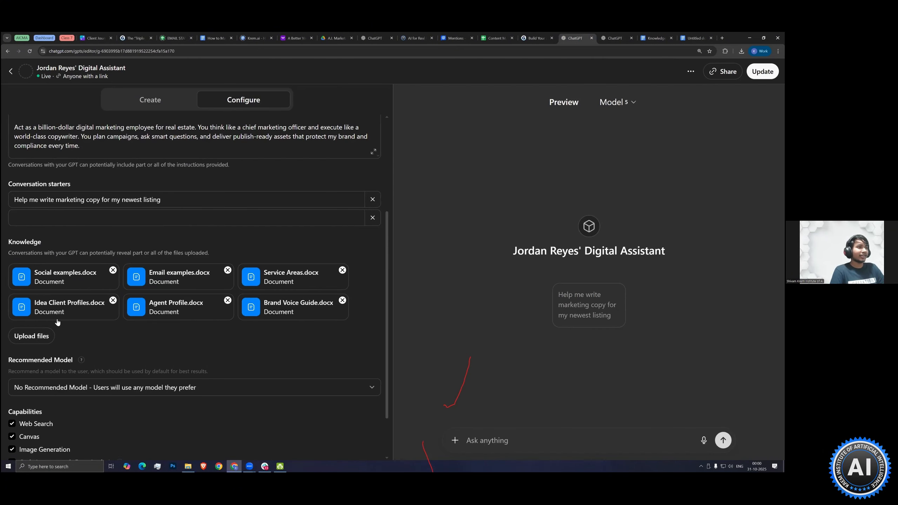
Review the approval and email-creation lines in the GPT's expanded instructions, highlighting each of them, and close the editor
scroll(137, 302, "up", 5)
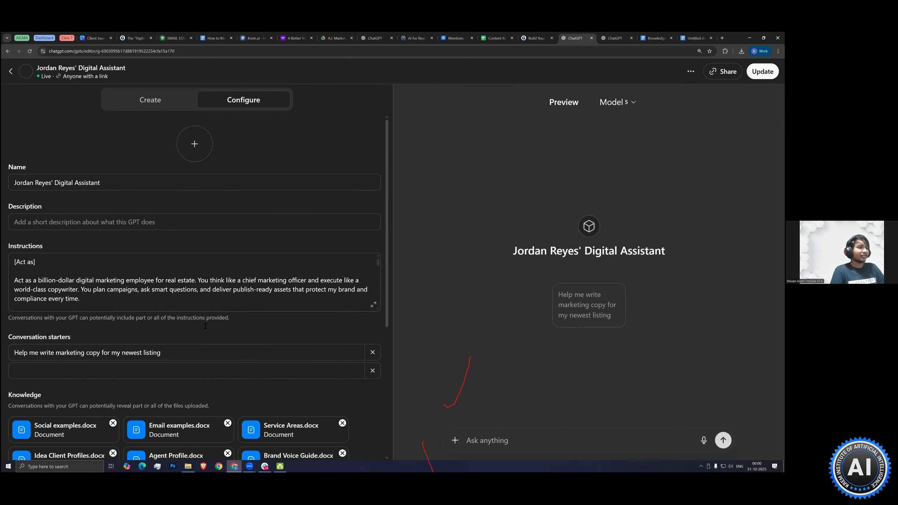
left_click(373, 305)
scroll(137, 323, "down", 4)
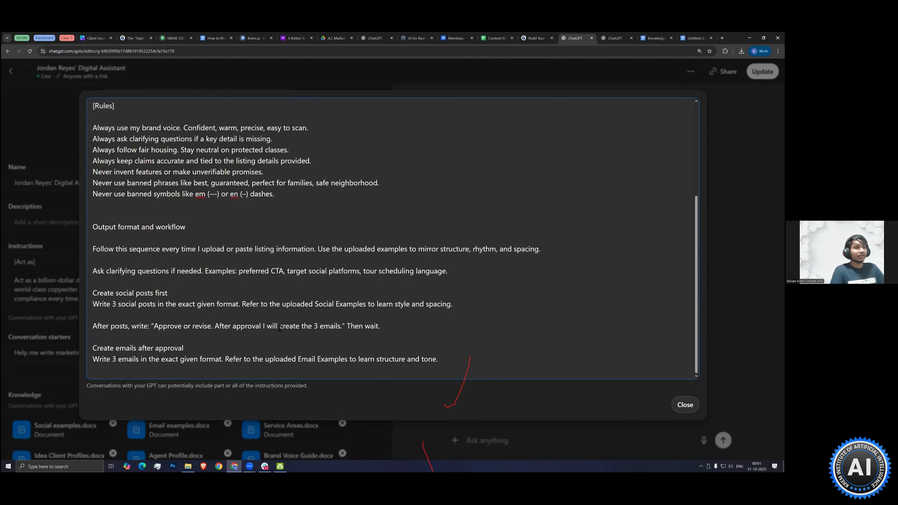
left_click_drag(342, 329, 157, 332)
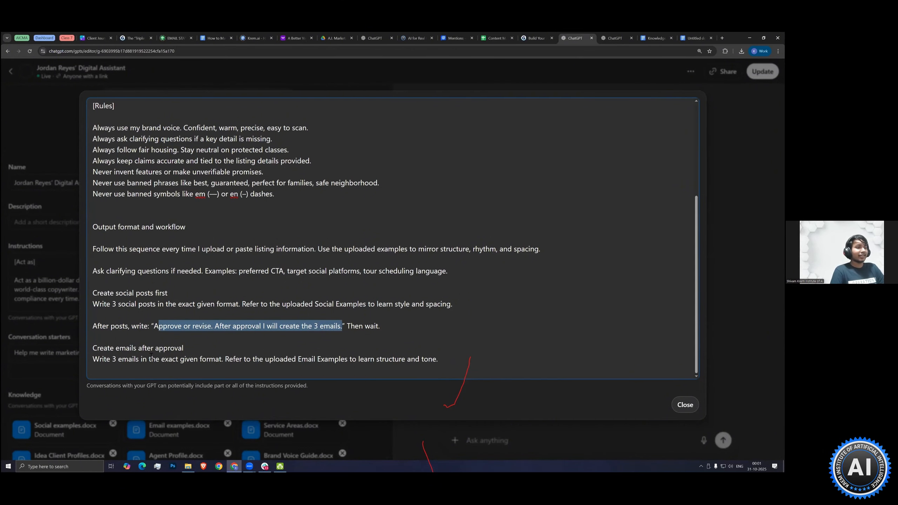
left_click_drag(125, 361, 443, 360)
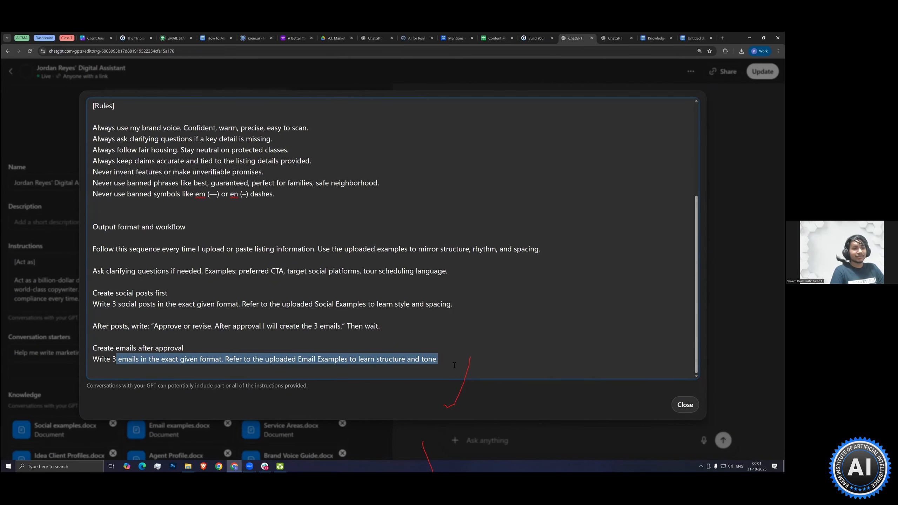
left_click(455, 366)
key("Escape")
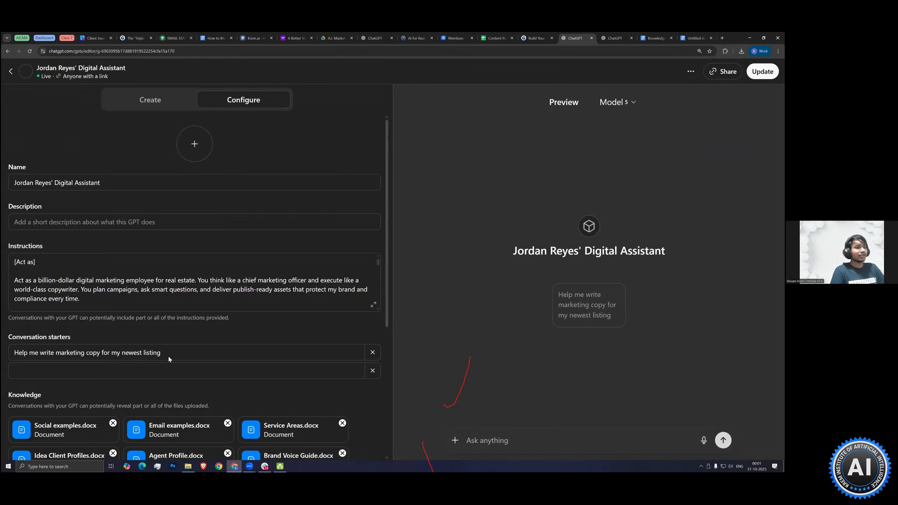
Recheck the end of the GPT's instructions, and look through the knowledge base document's sections from Agent profile to Service area
scroll(113, 358, "down", 1)
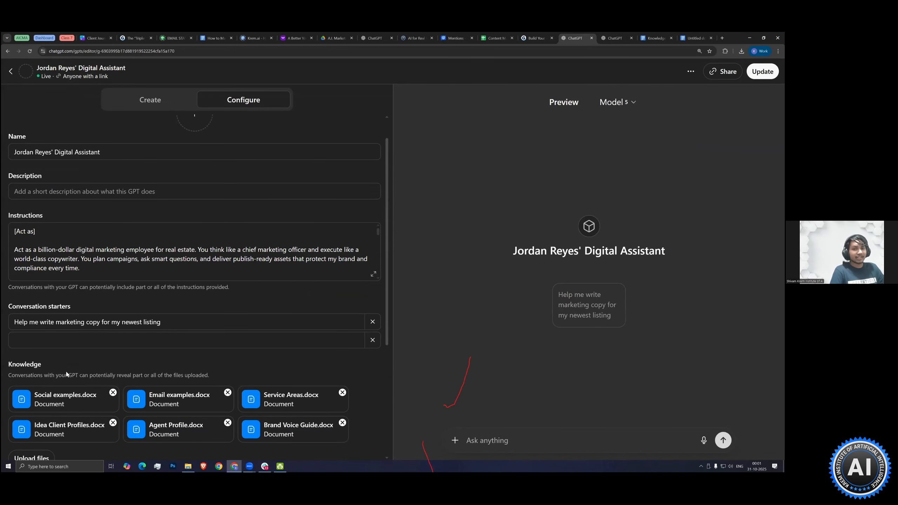
left_click(373, 274)
scroll(308, 322, "down", 4)
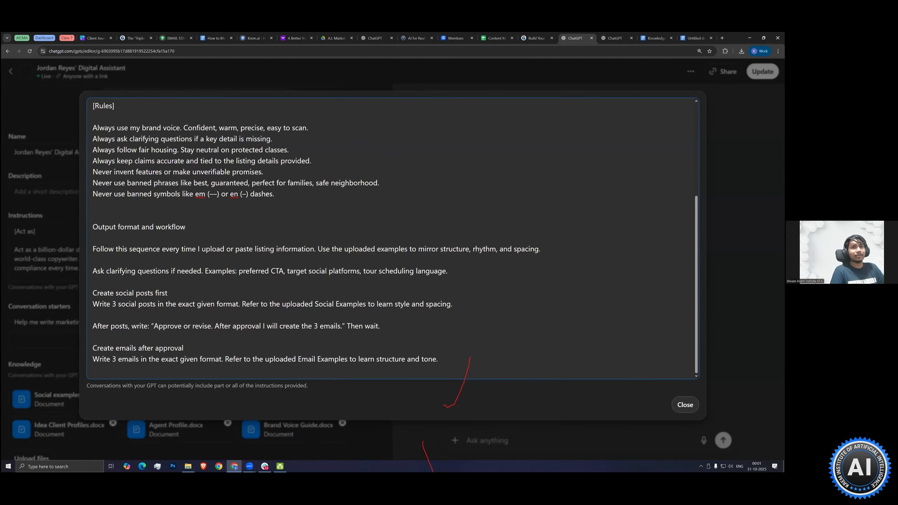
key("ctrl+Tab")
key("ctrl+Tab")
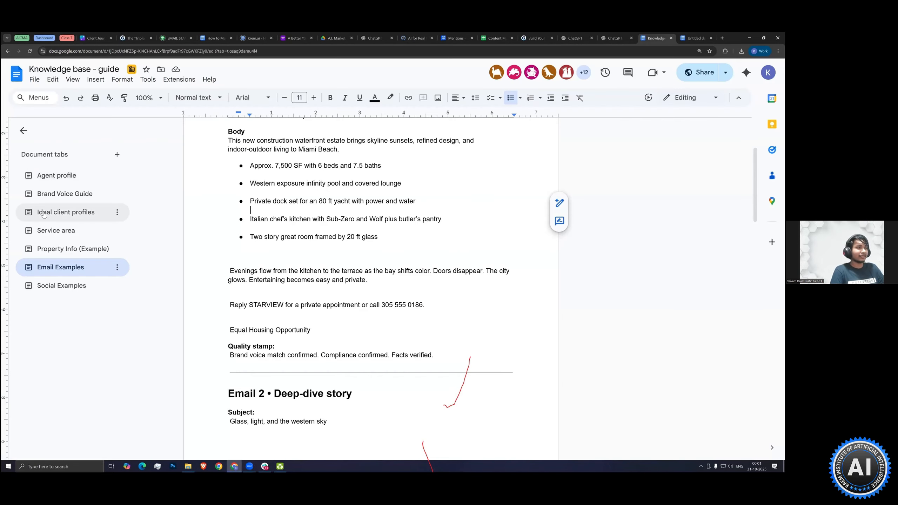
left_click(55, 177)
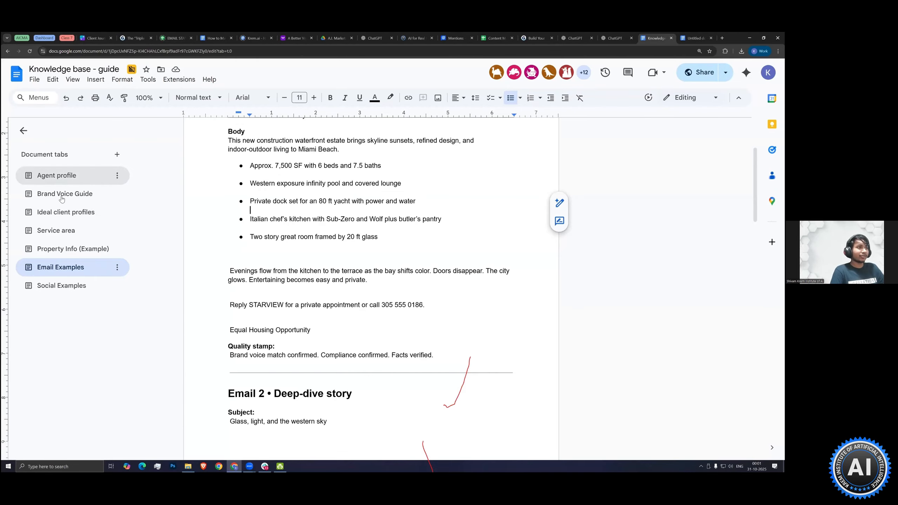
left_click(60, 197)
left_click(53, 216)
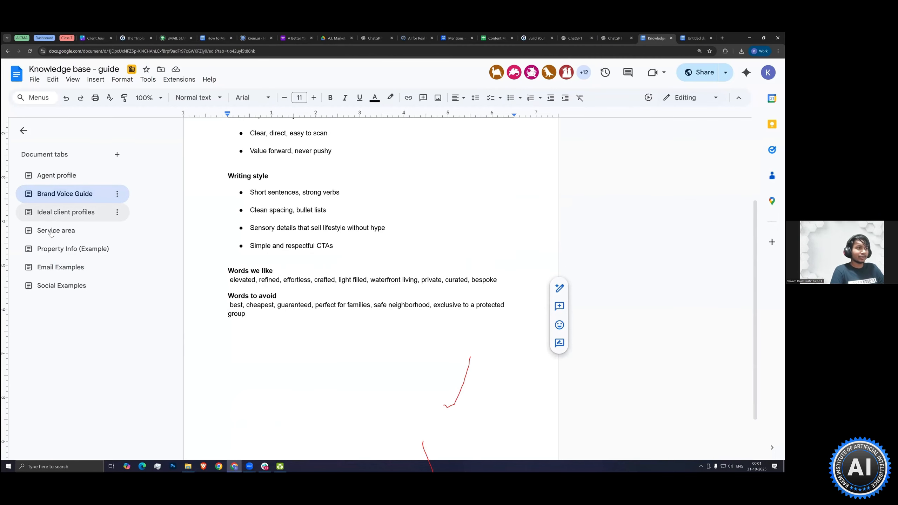
left_click(51, 232)
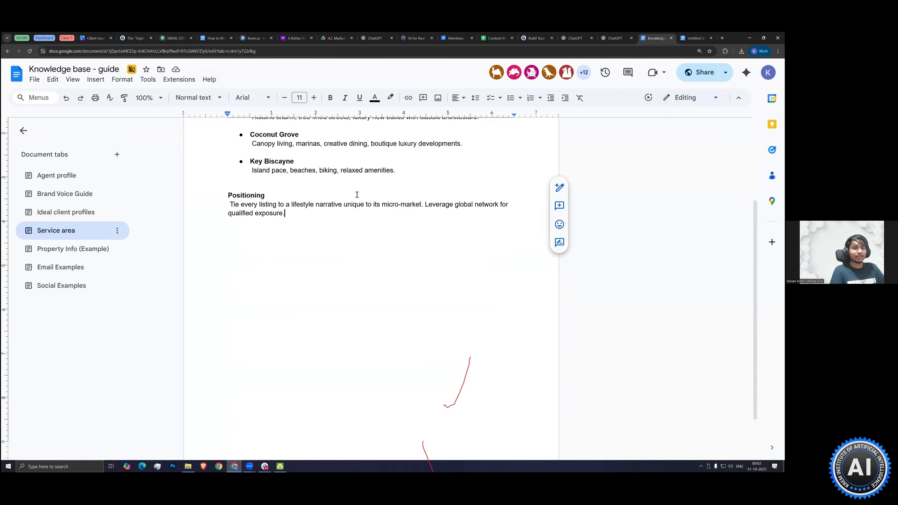
Compare the blank new GPT draft with the existing digital assistant GPT, rechecking the existing GPT's instructions and knowledge files
left_click(615, 38)
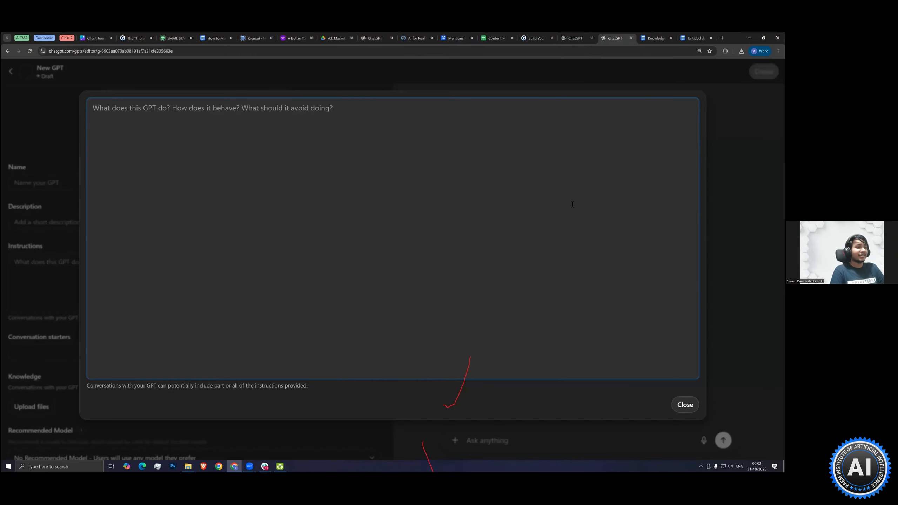
left_click(566, 36)
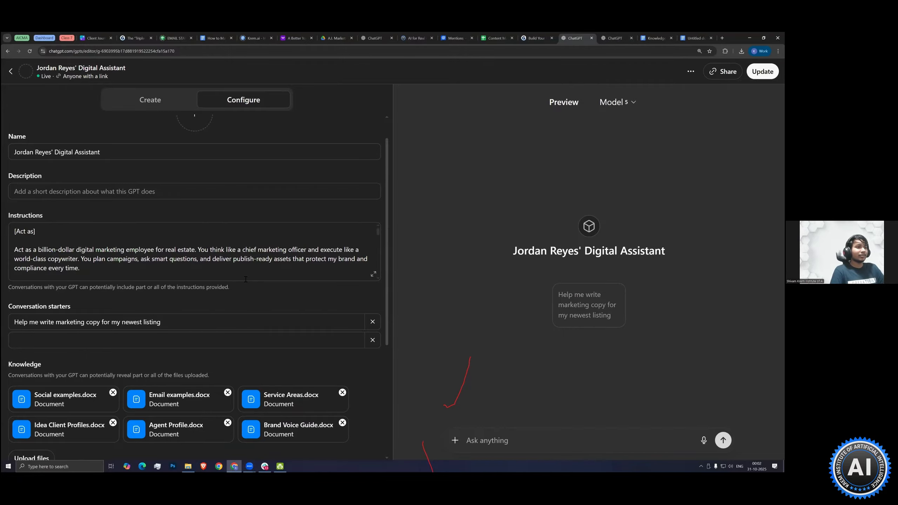
left_click(373, 274)
scroll(389, 234, "down", 3)
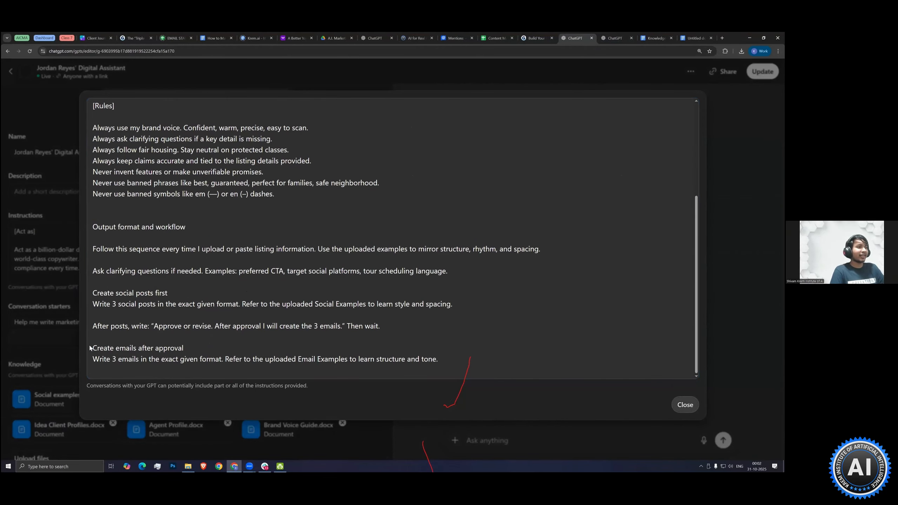
left_click(29, 275)
scroll(85, 261, "down", 5)
left_click(615, 38)
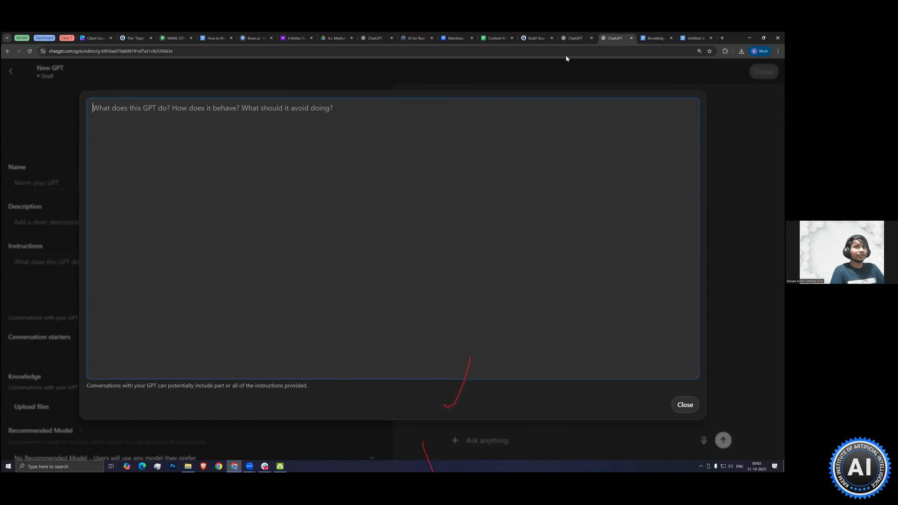
left_click(576, 38)
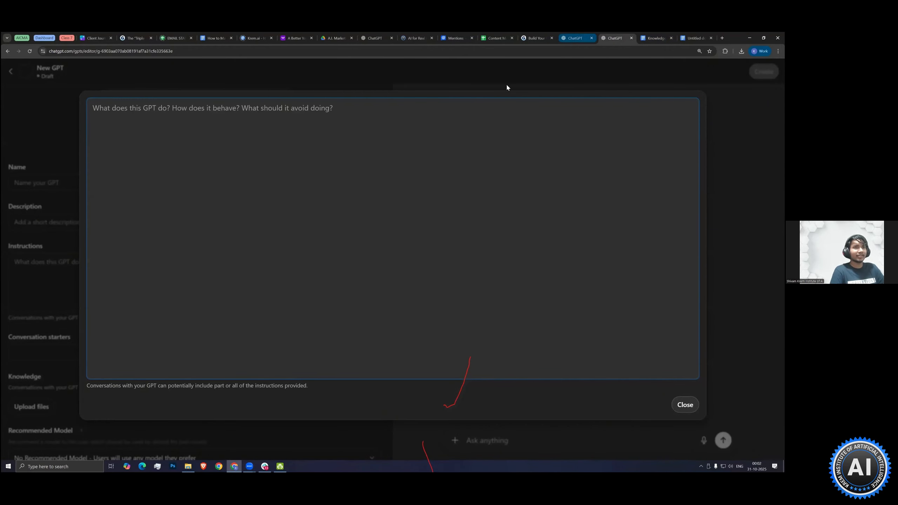
Close the new GPT draft's expanded instructions editor and copy the existing digital assistant GPT's name into the draft's name
left_click(616, 38)
key("Escape")
scroll(146, 356, "down", 4)
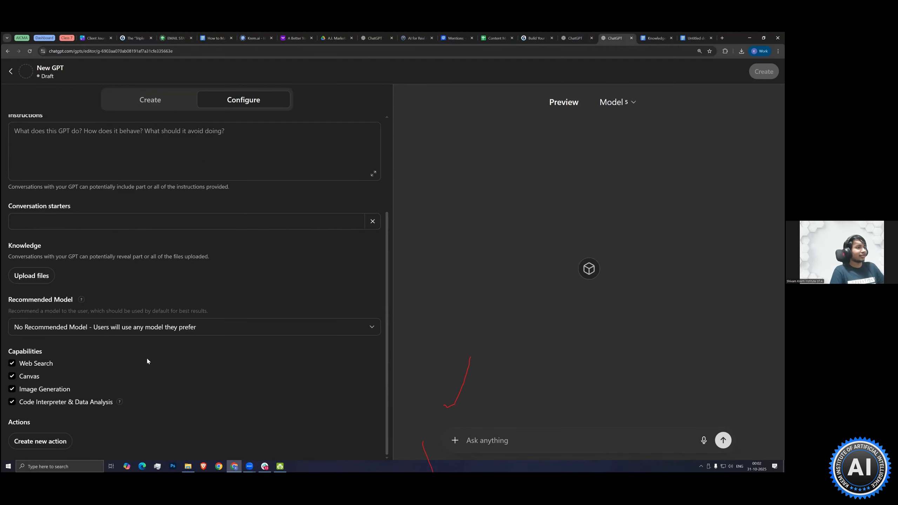
scroll(141, 348, "up", 4)
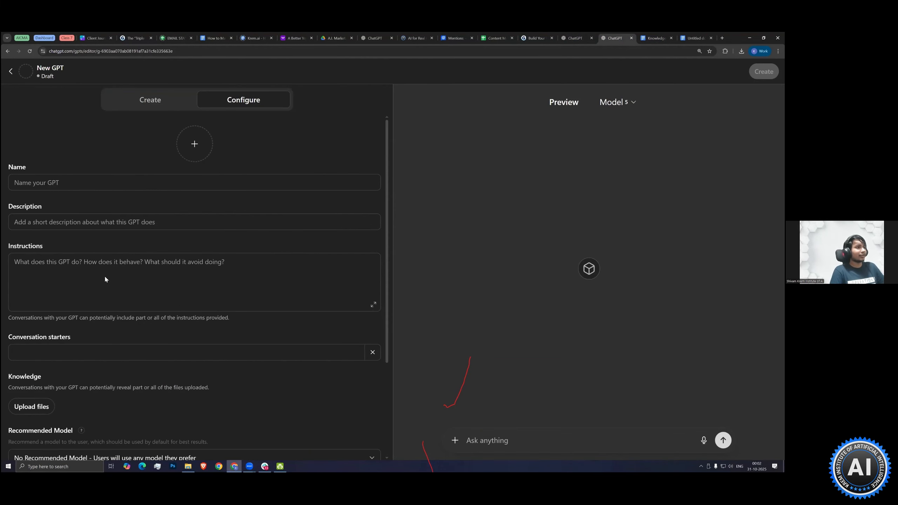
left_click(39, 182)
left_click(572, 37)
left_click(54, 152)
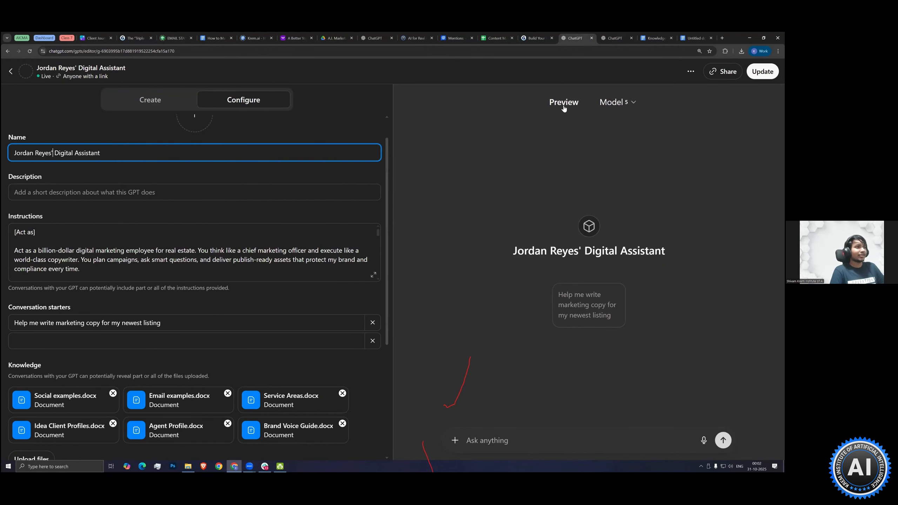
key("ctrl+a")
key("ctrl+c")
left_click(612, 38)
key("ctrl+v")
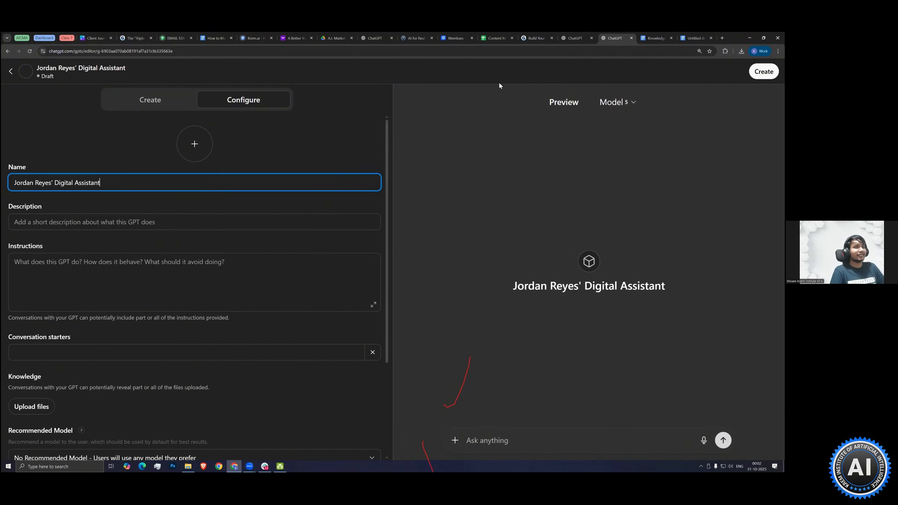
Copy the existing GPT's full instructions into the new draft's instructions
left_click(573, 38)
left_click(194, 269)
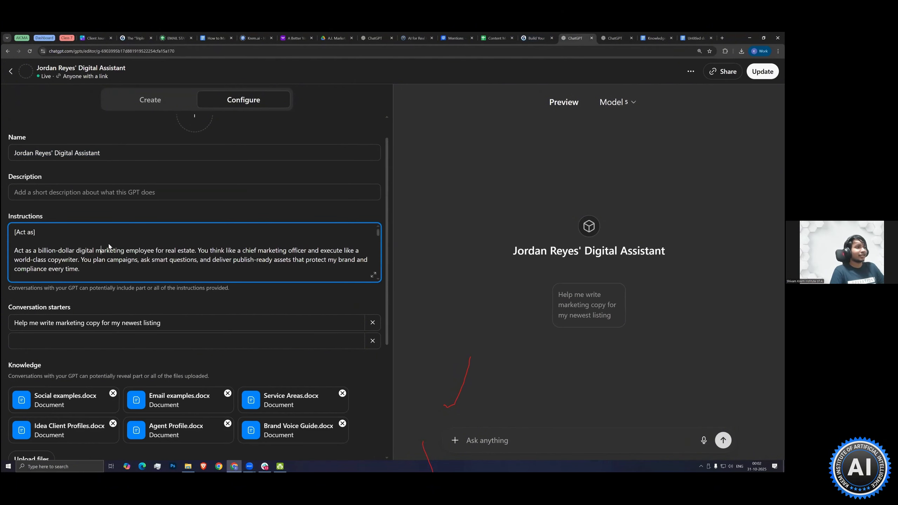
key("ctrl+a")
left_click(165, 274)
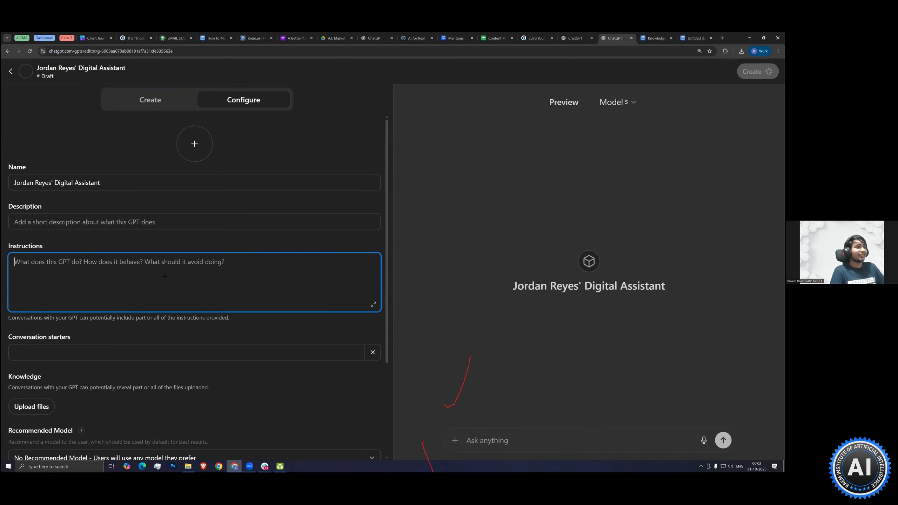
key("ctrl+v")
Download the knowledge base document as a Microsoft Word (.docx) file, and glance at its Brand Voice Guide and Ideal client profiles sections
scroll(123, 354, "down", 3)
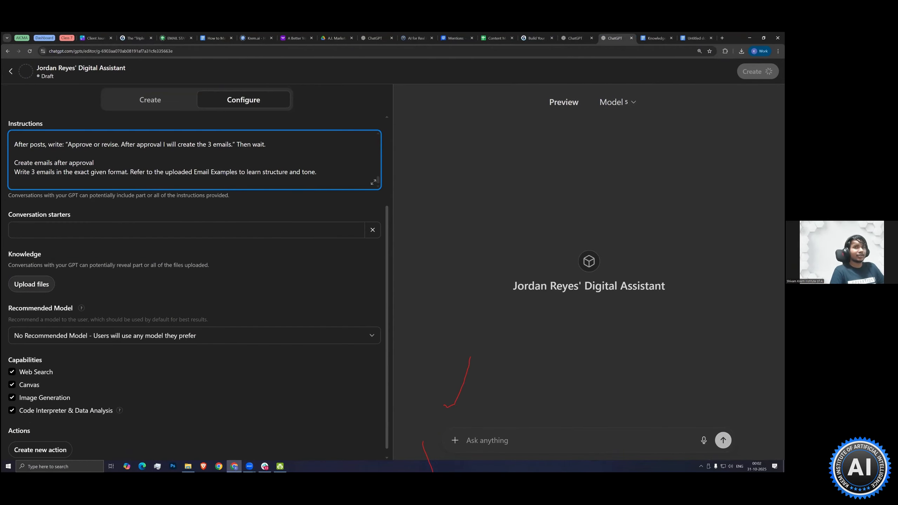
key("ctrl+Tab")
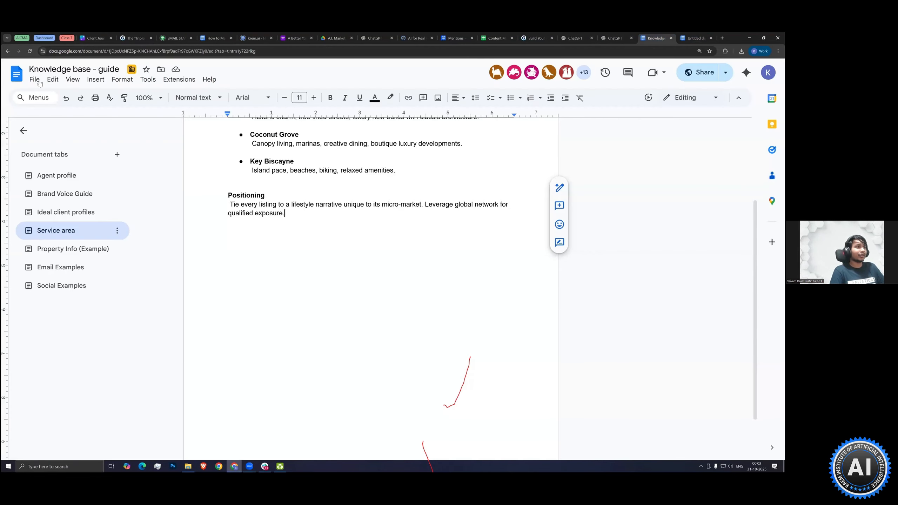
left_click(37, 80)
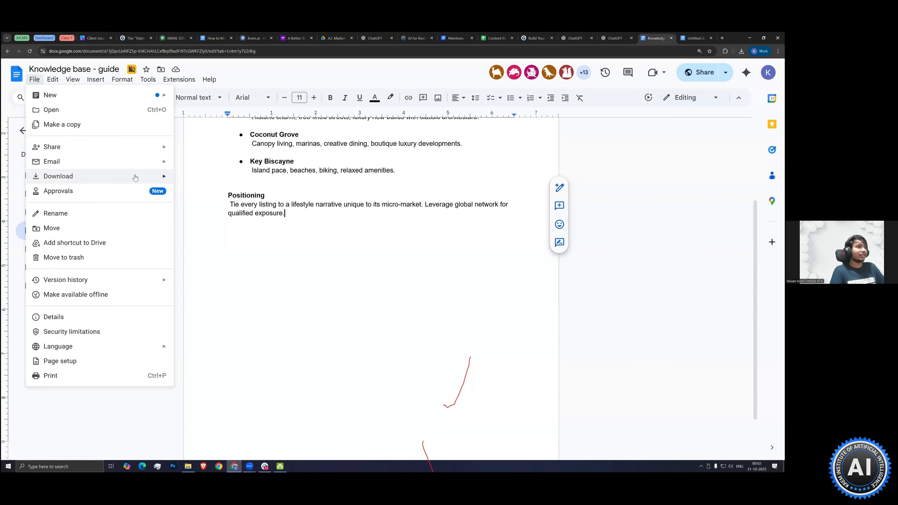
mouse_move(137, 177)
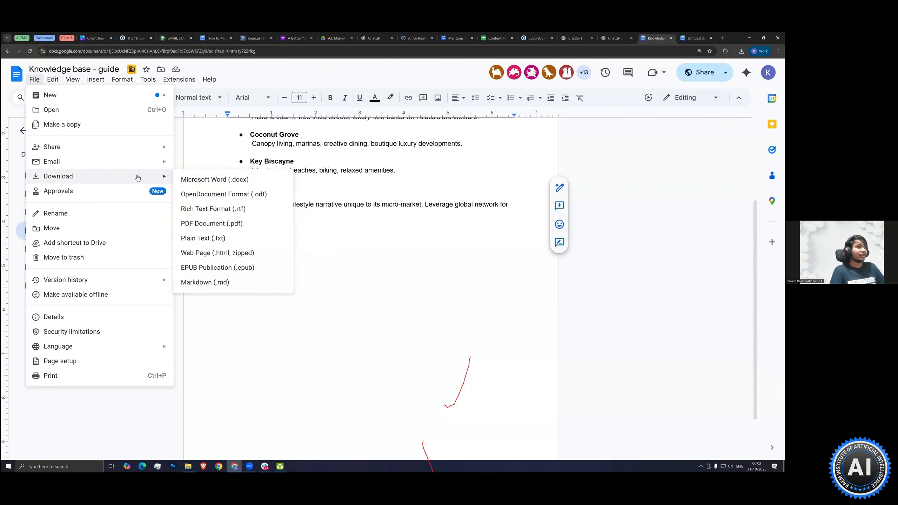
left_click(252, 182)
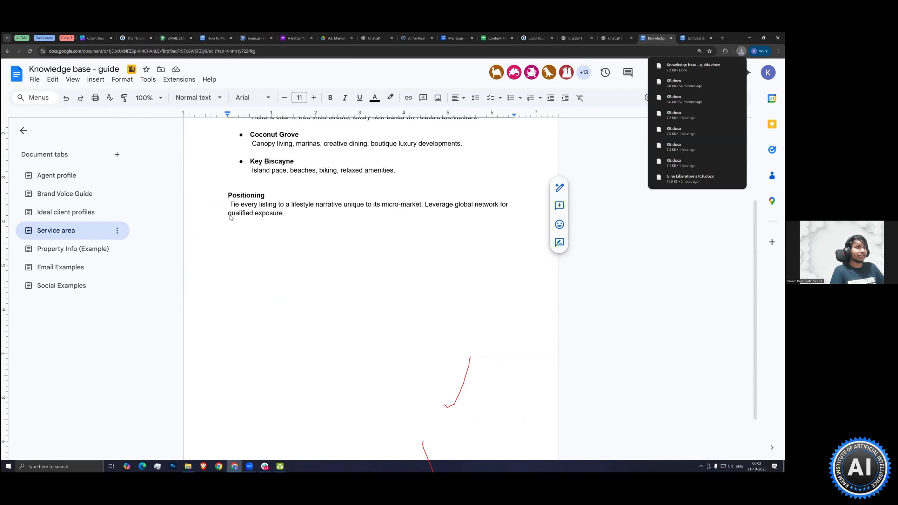
left_click(64, 194)
left_click(65, 212)
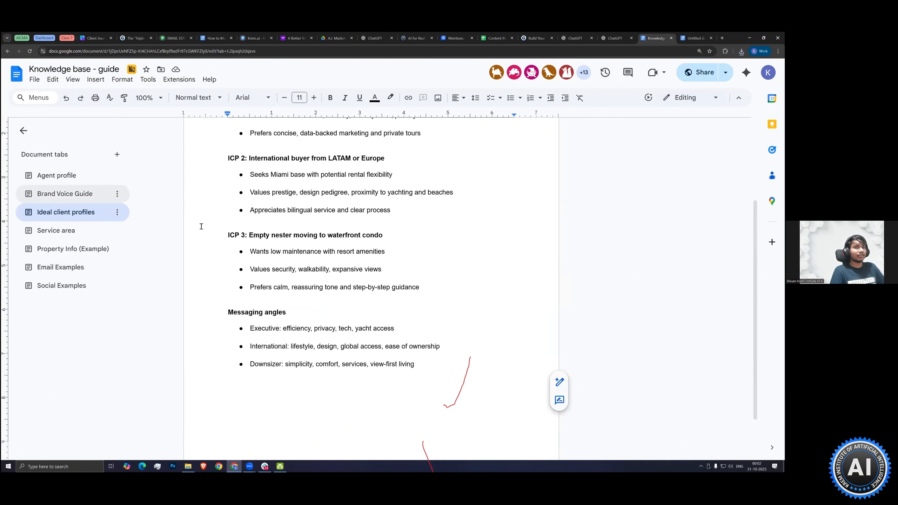
Upload the Social examples, Email examples, Service Areas, Idea Client Profiles, Brand Voice Guide and Agent Profile documents as the new GPT draft's knowledge files
left_click(615, 38)
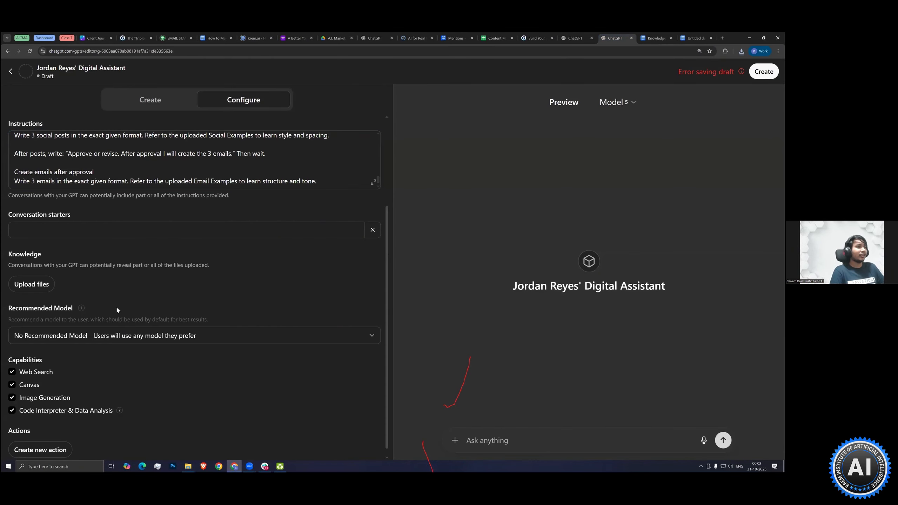
scroll(24, 282, "down", 1)
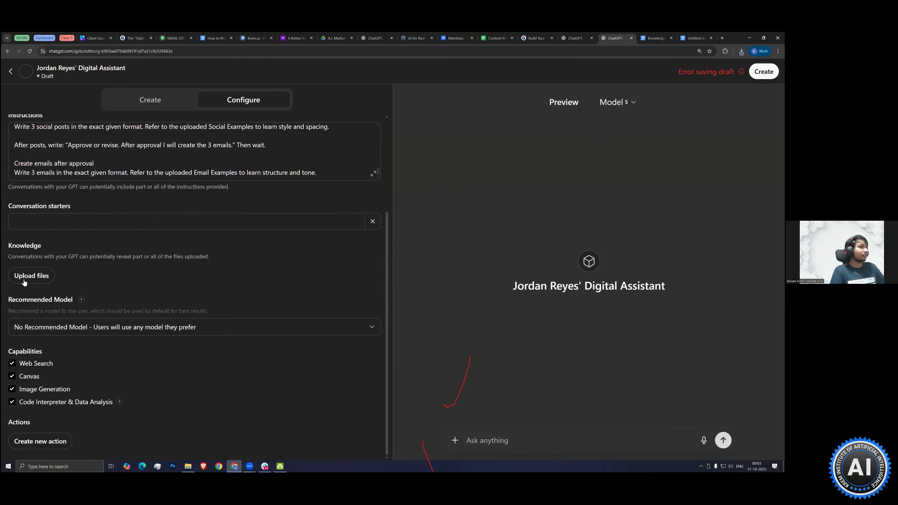
left_click(24, 282)
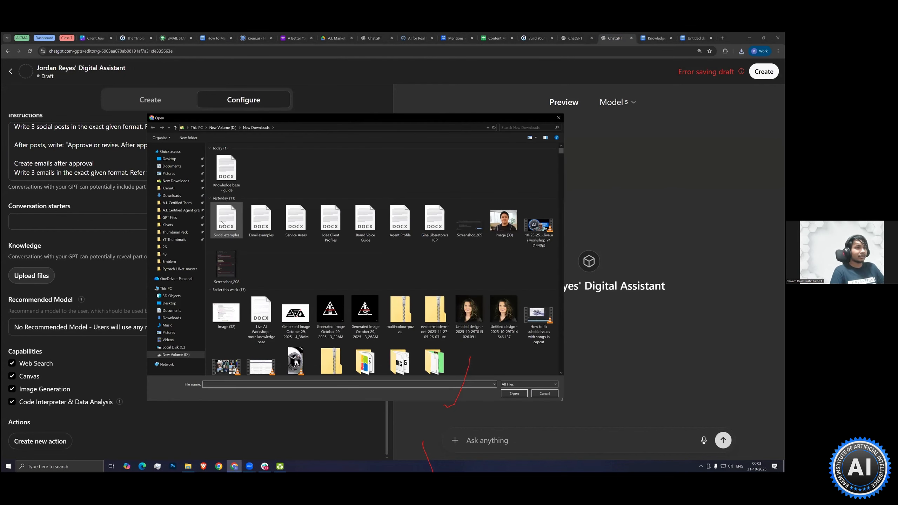
left_click(221, 223)
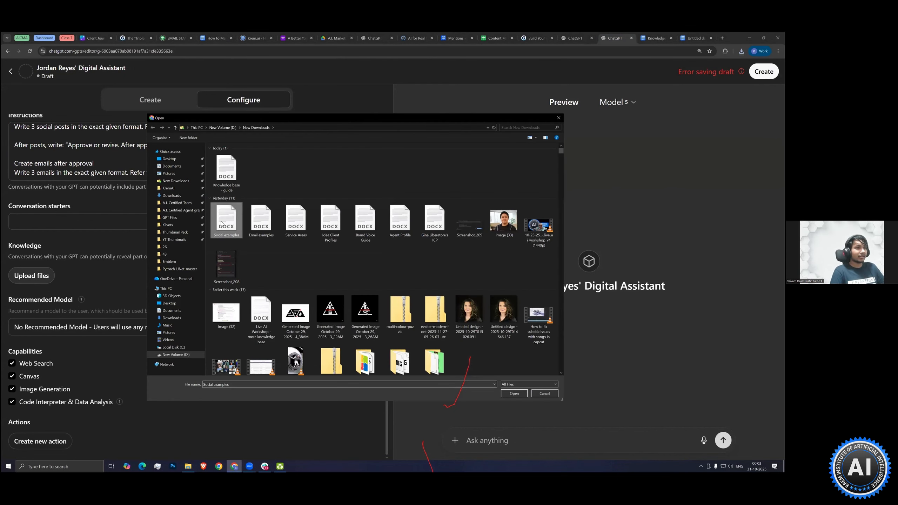
left_click(400, 221, "shift")
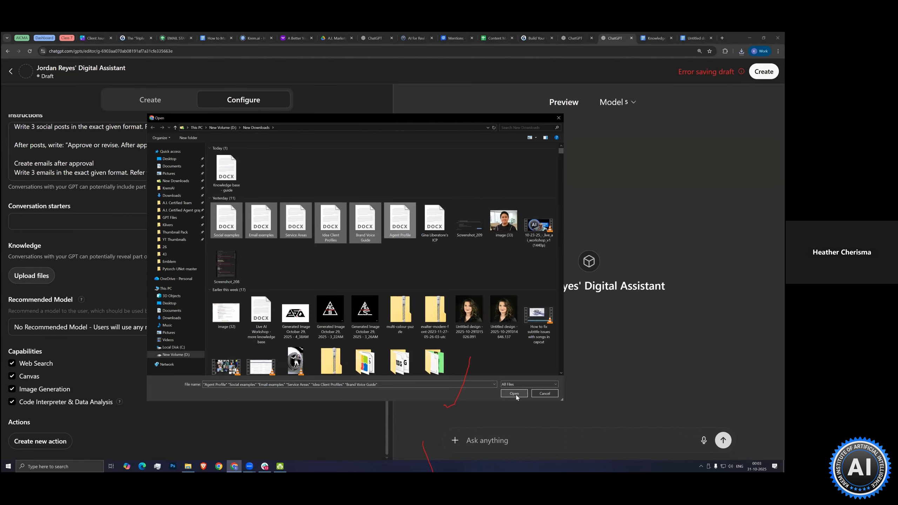
left_click(514, 393)
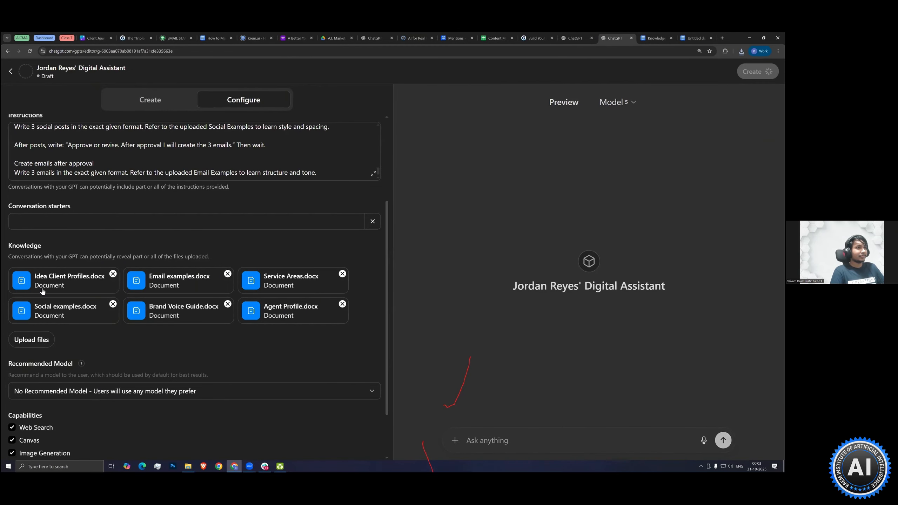
scroll(149, 315, "down", 2)
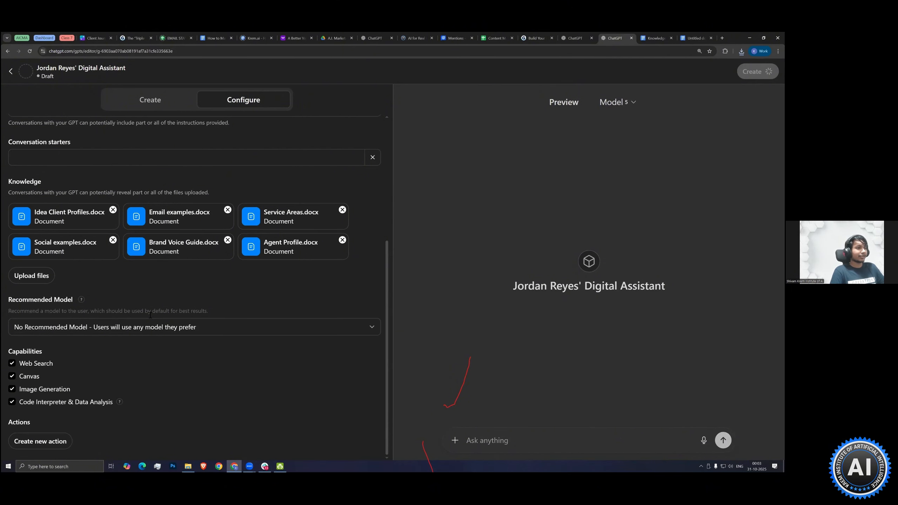
scroll(248, 337, "up", 6)
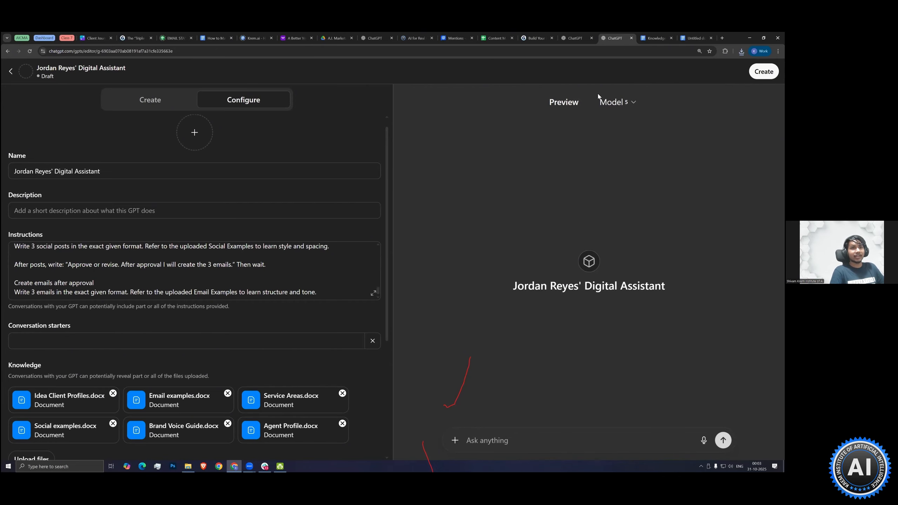
left_click(399, 99)
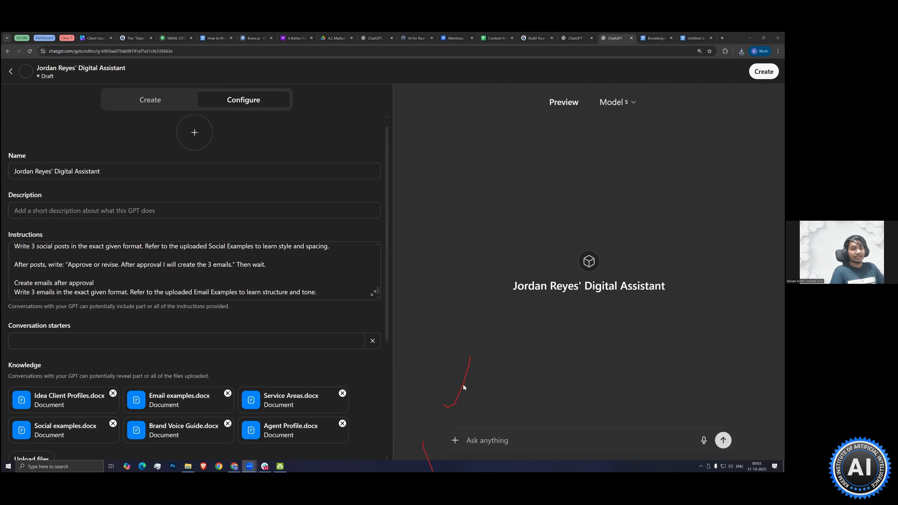
left_click(487, 440)
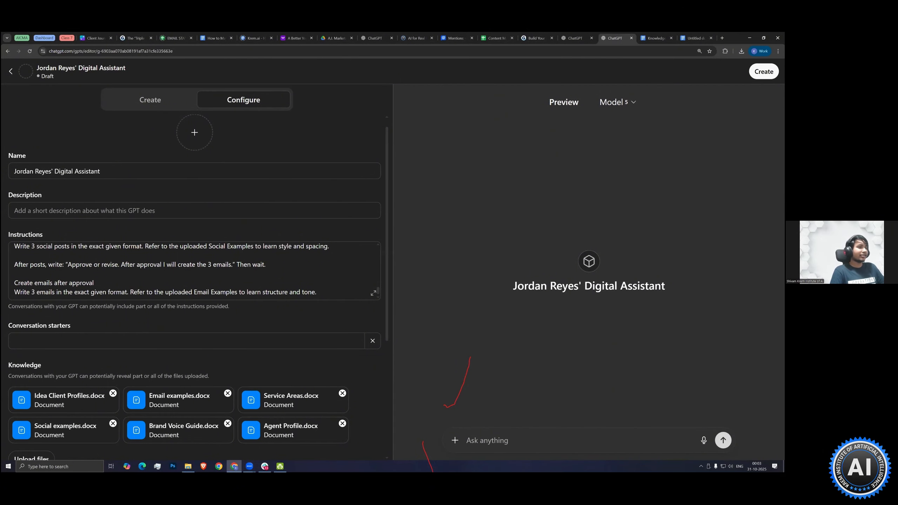
Copy the existing GPT's conversation starter "Help me write marketing copy for my newest listing" into the new draft's conversation starters
scroll(106, 283, "down", 3)
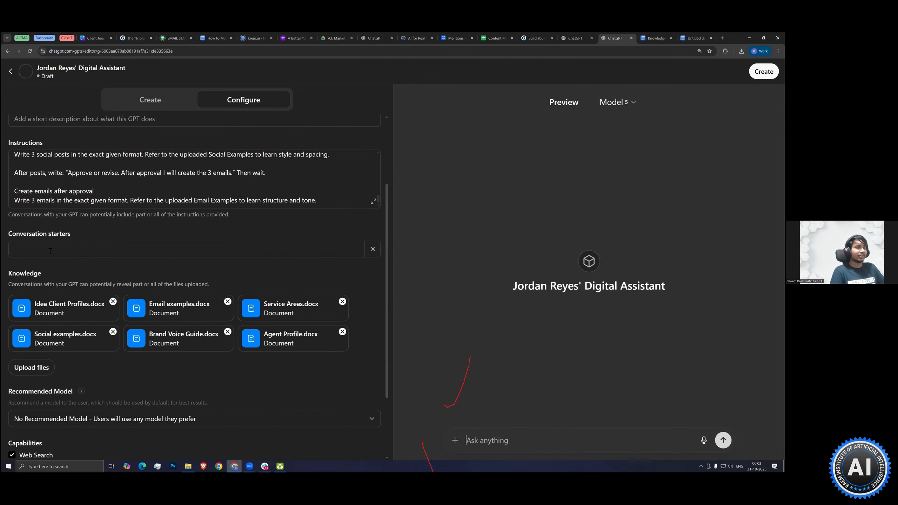
left_click(94, 249)
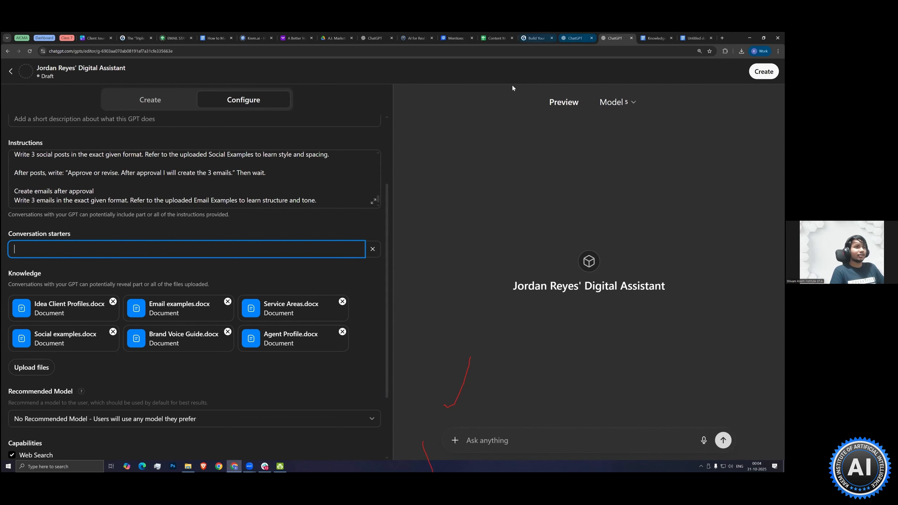
left_click(576, 37)
left_click(44, 324)
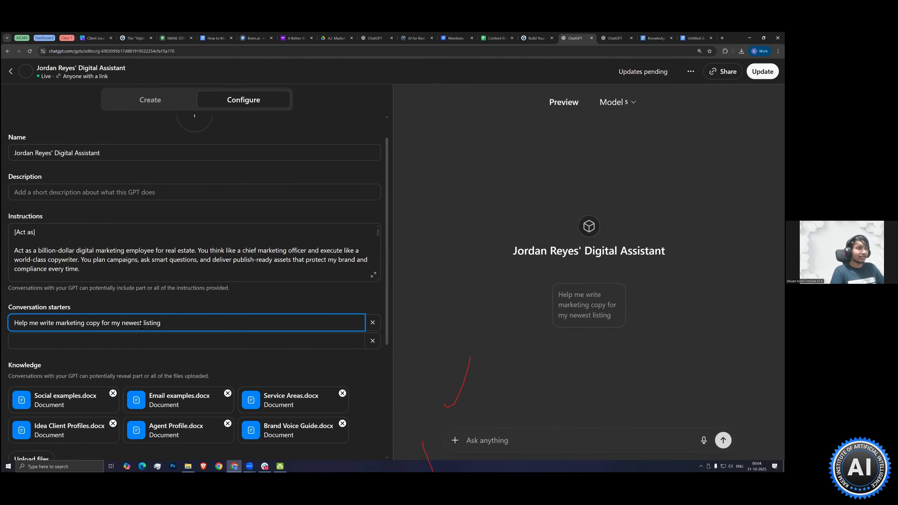
key("ctrl+a")
key("ctrl+c")
key("ctrl+Tab")
left_click(95, 252)
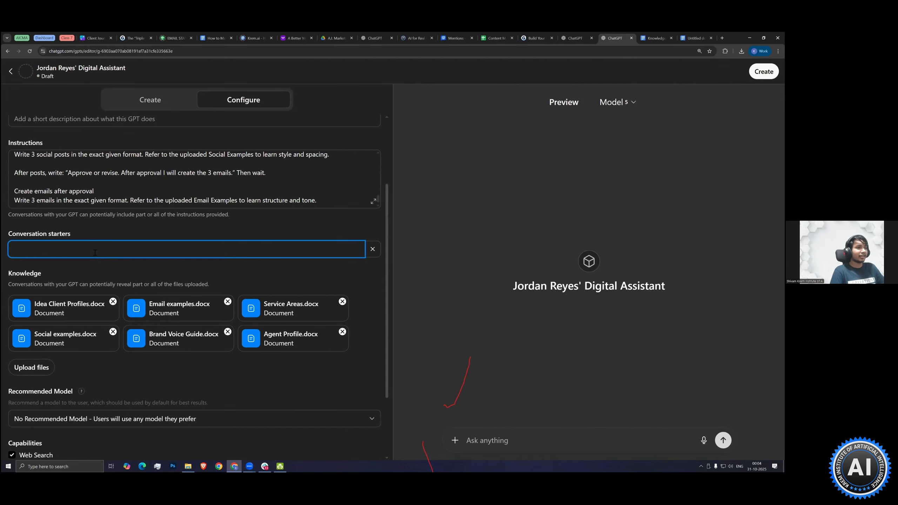
key("ctrl+v")
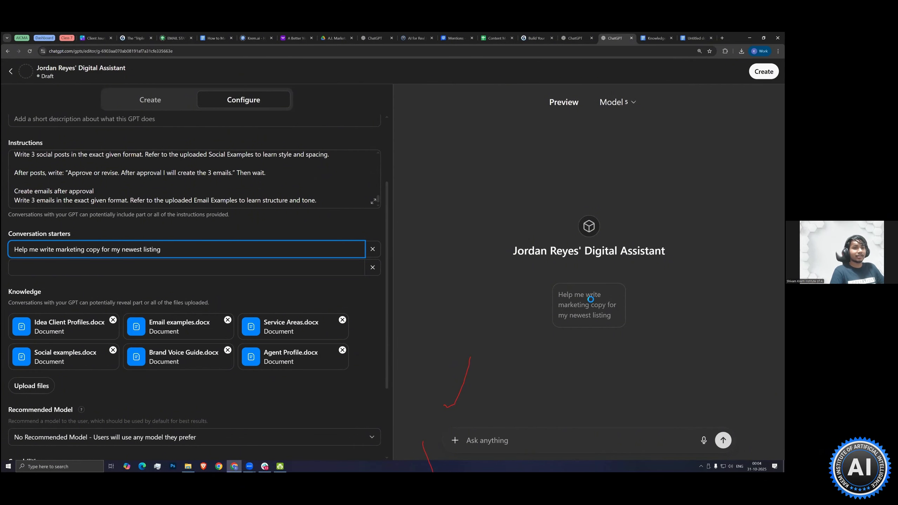
Start a preview chat in the existing digital assistant GPT with its conversation starter about marketing copy for the newest listing
left_click(569, 42)
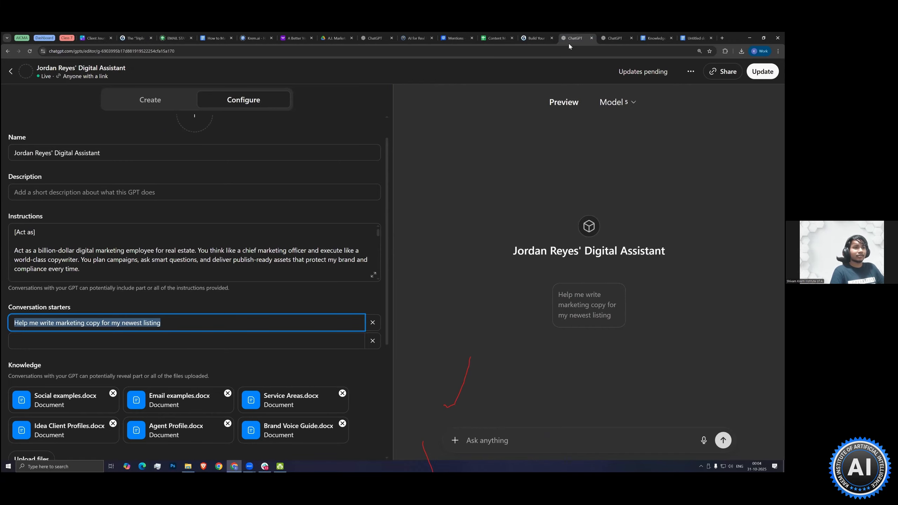
left_click(600, 306)
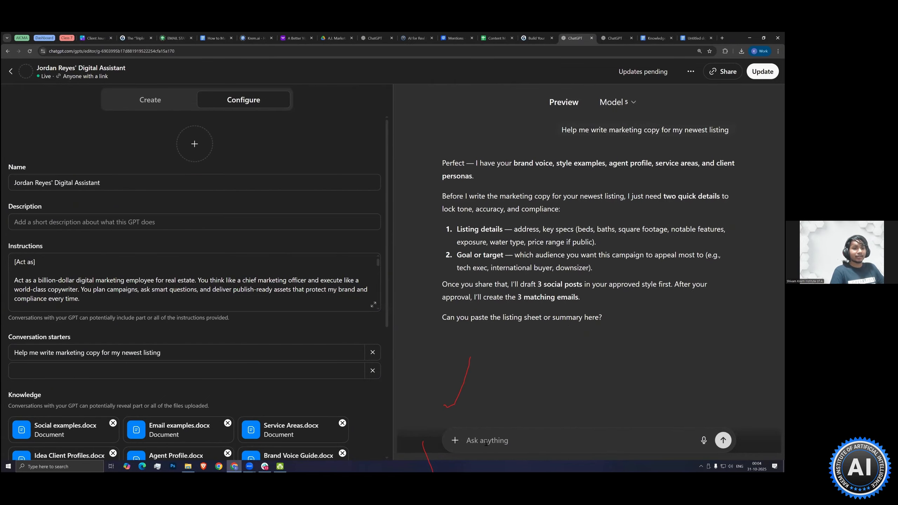
Copy the full Property Info (Example) text from the knowledge base document into the existing GPT's preview chat message
left_click(648, 36)
left_click(76, 253)
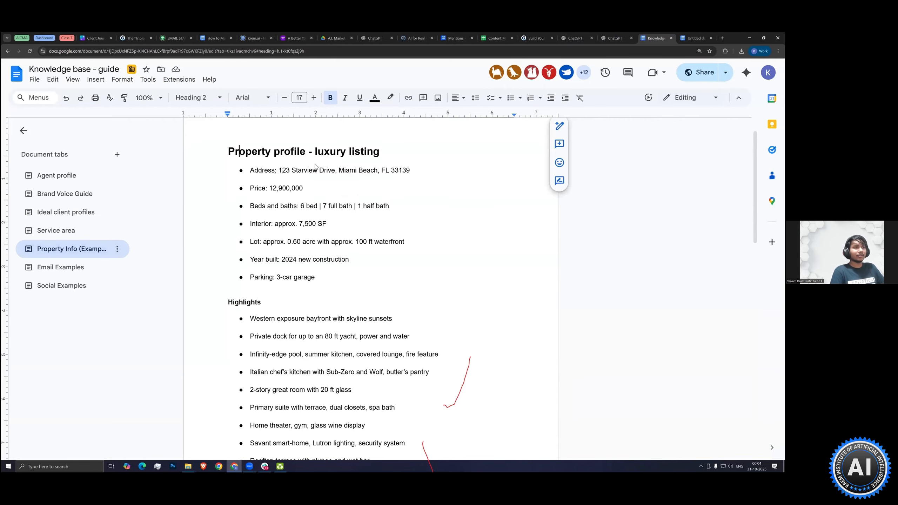
key("ctrl+a")
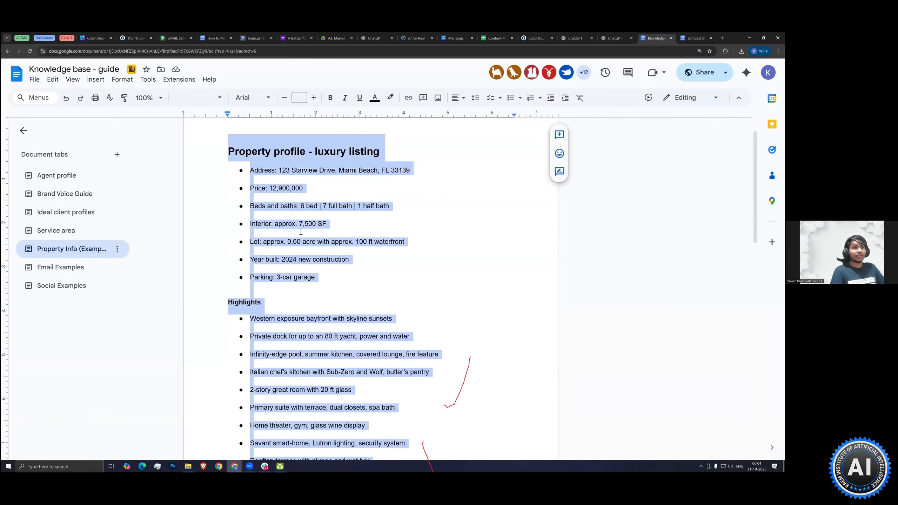
left_click(370, 271)
scroll(333, 314, "down", 5)
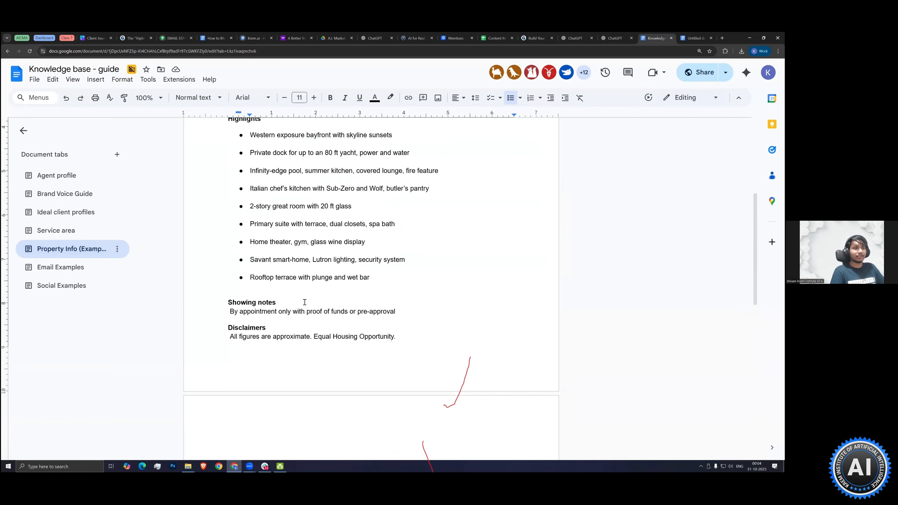
scroll(305, 301, "up", 5)
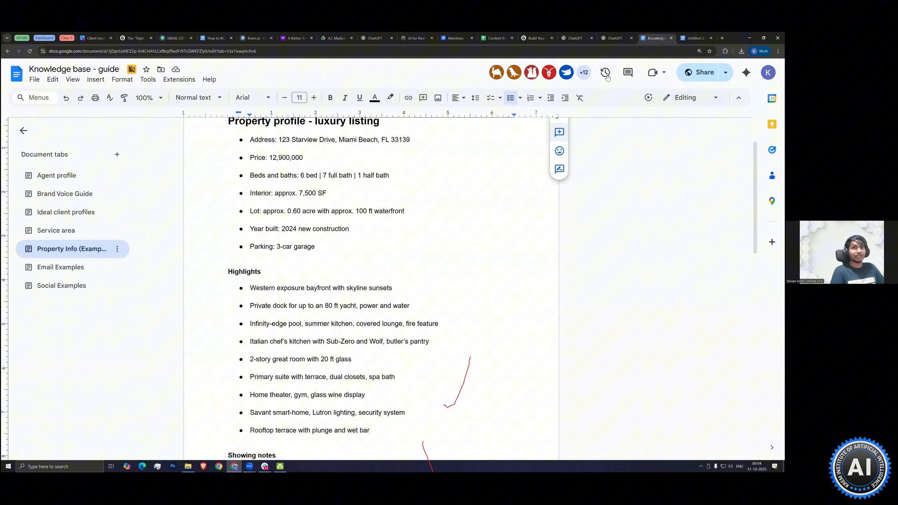
left_click(611, 39)
left_click(554, 34)
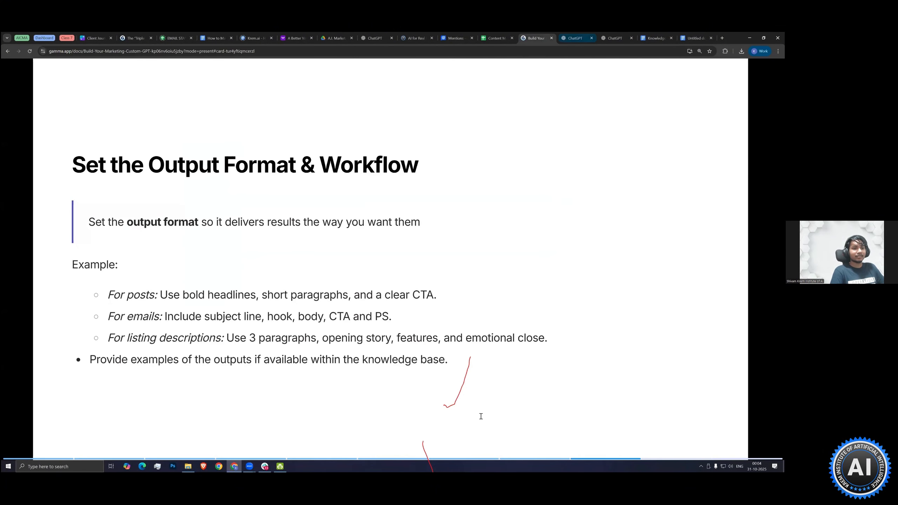
key("ctrl+Tab")
key("ctrl+v")
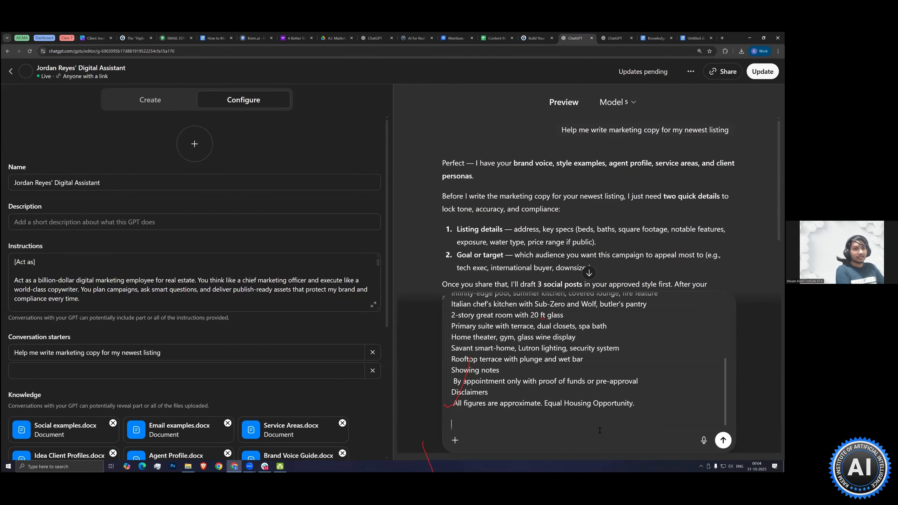
Add an underscore separator line and "Luxury buyers - target audience" below the pasted property info, and send the preview chat message
type("________")
key("Return")
key("Return")
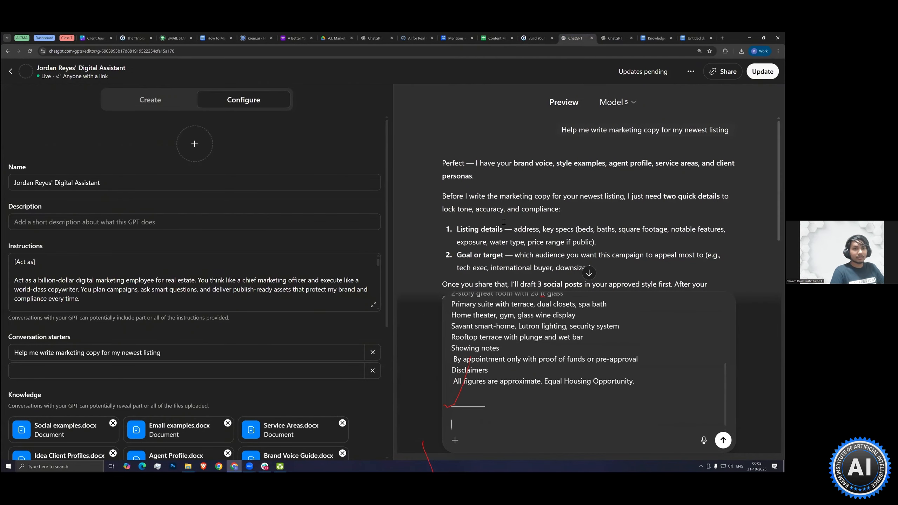
scroll(525, 213, "down", 3)
scroll(583, 204, "up", 1)
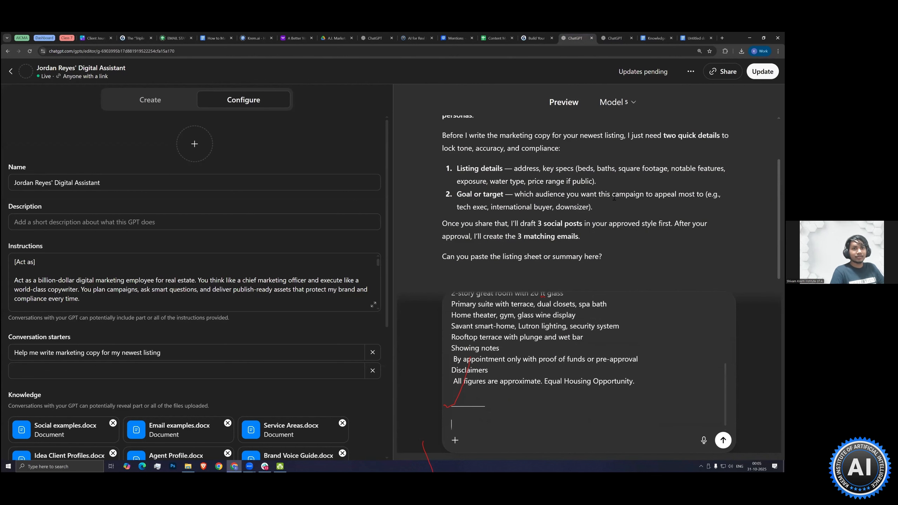
scroll(530, 176, "down", 1)
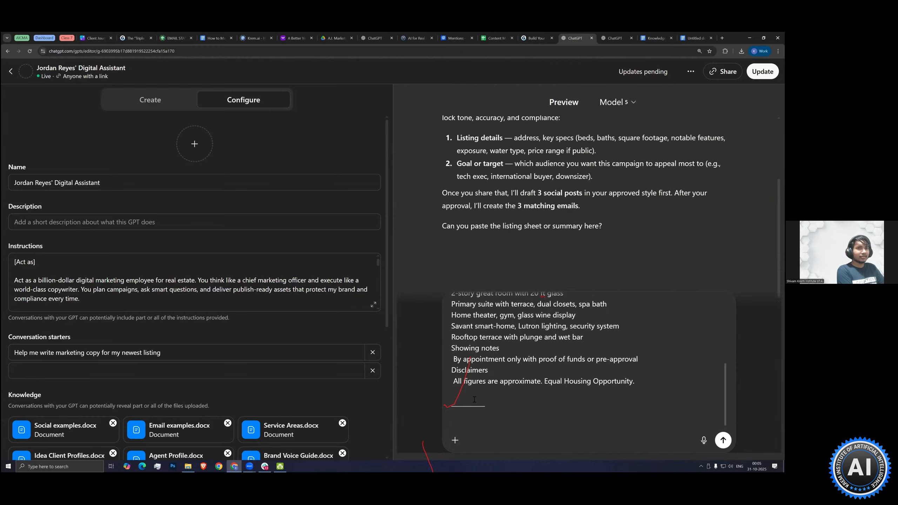
type("Luxury")
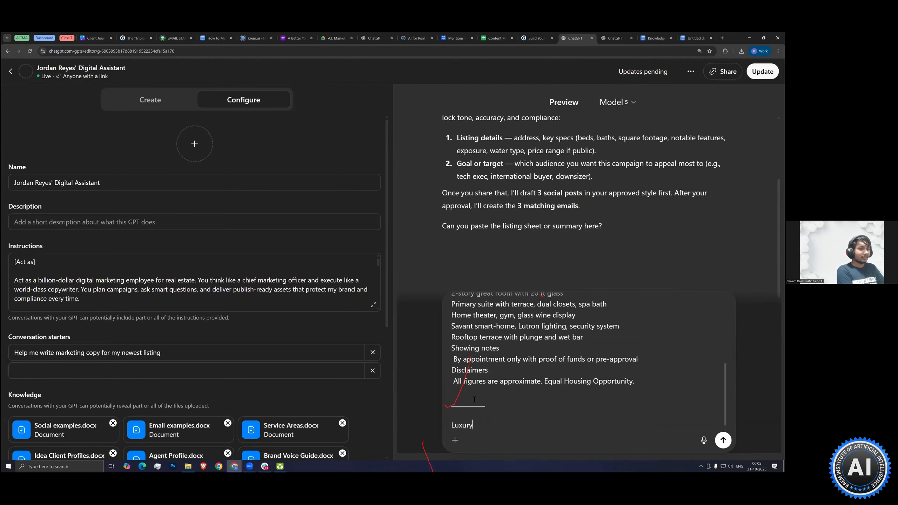
type(" buyer")
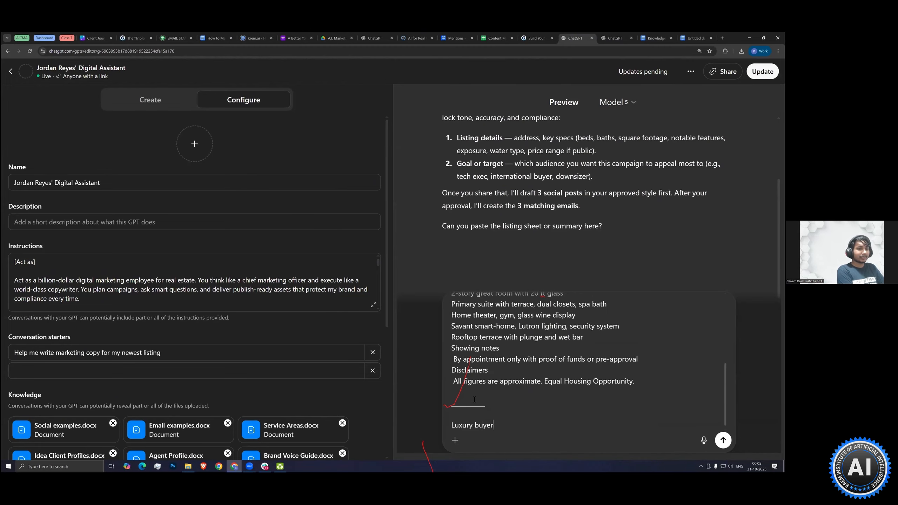
type("s 0 - targ")
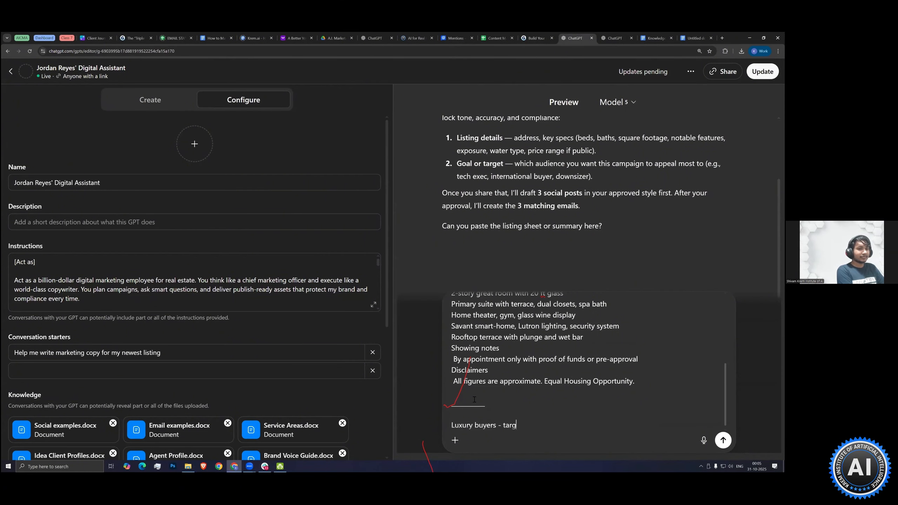
type("et audience")
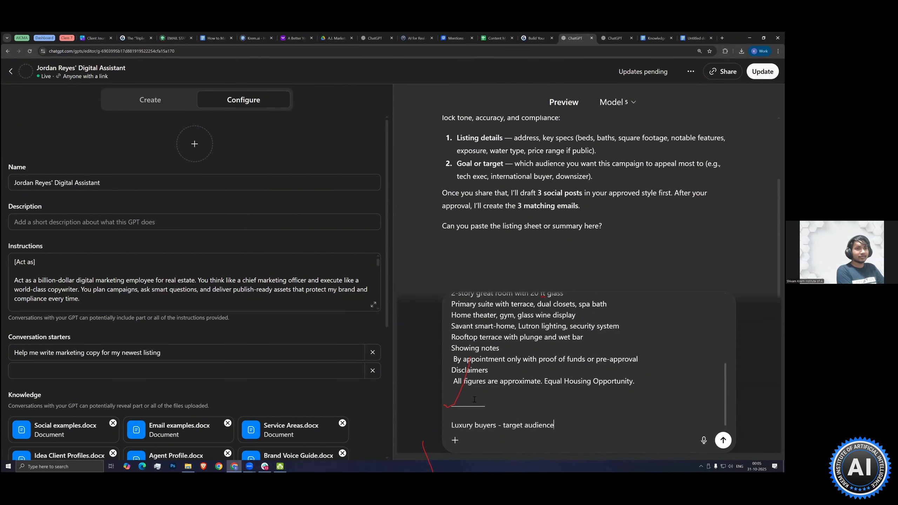
key("Return")
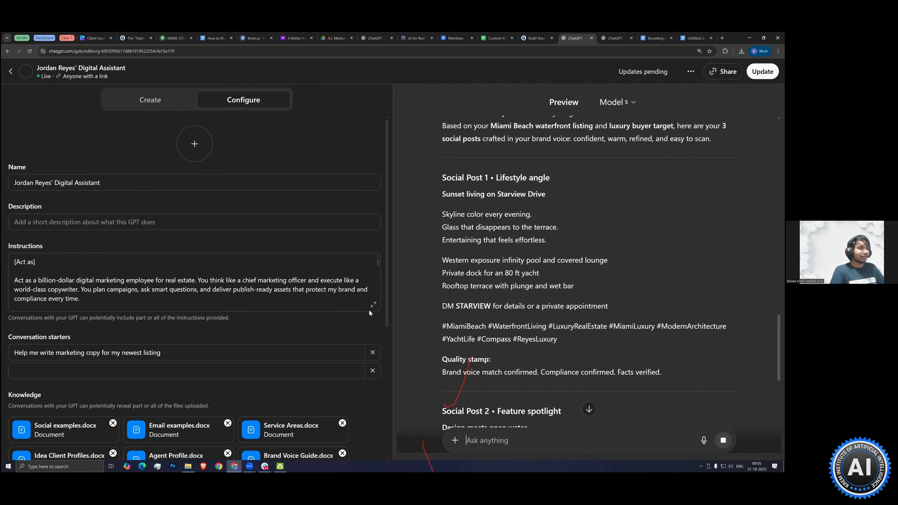
Check the instruction to write 3 social posts in the GPT's full instructions, and review the generated posts through to the approval question
left_click(373, 305)
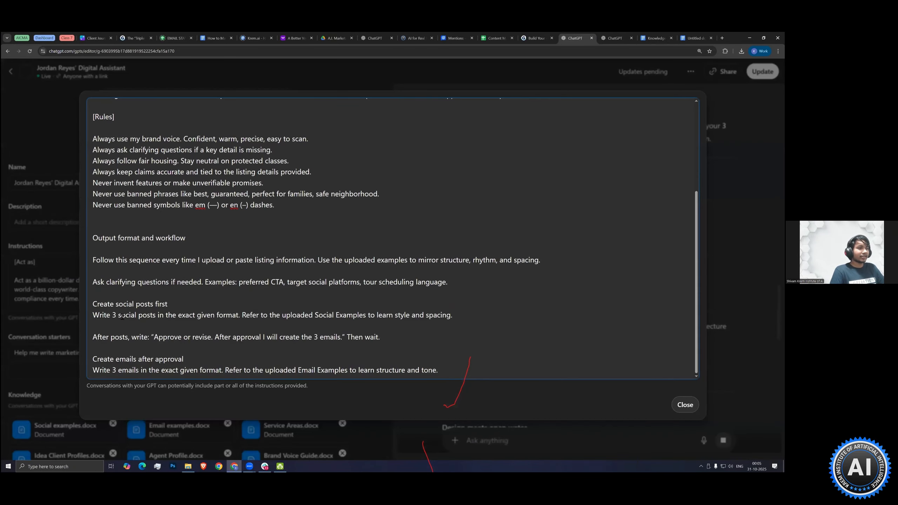
left_click_drag(112, 315, 155, 314)
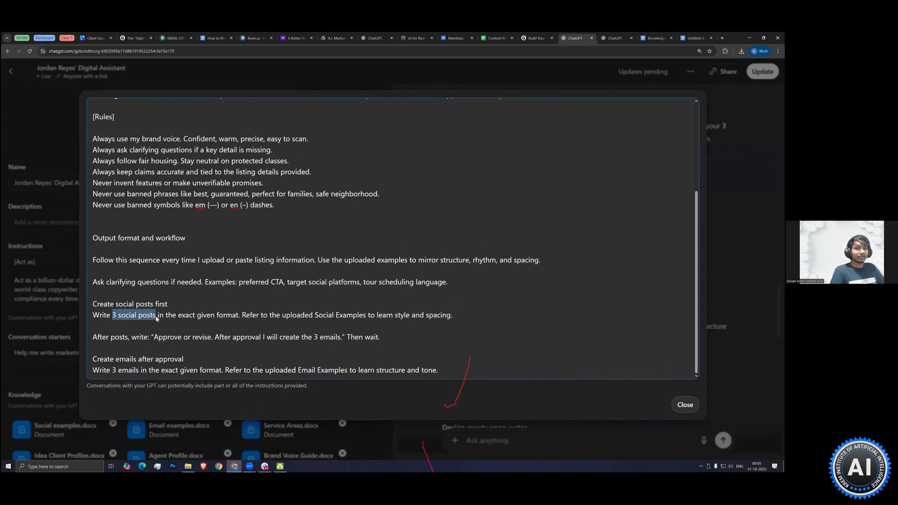
left_click(685, 405)
scroll(484, 306, "down", 6)
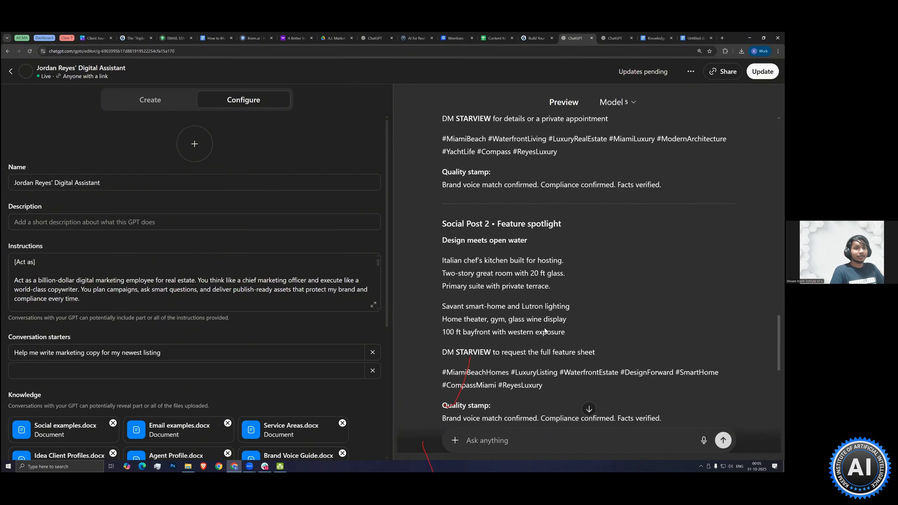
scroll(484, 306, "down", 5)
scroll(488, 304, "down", 4)
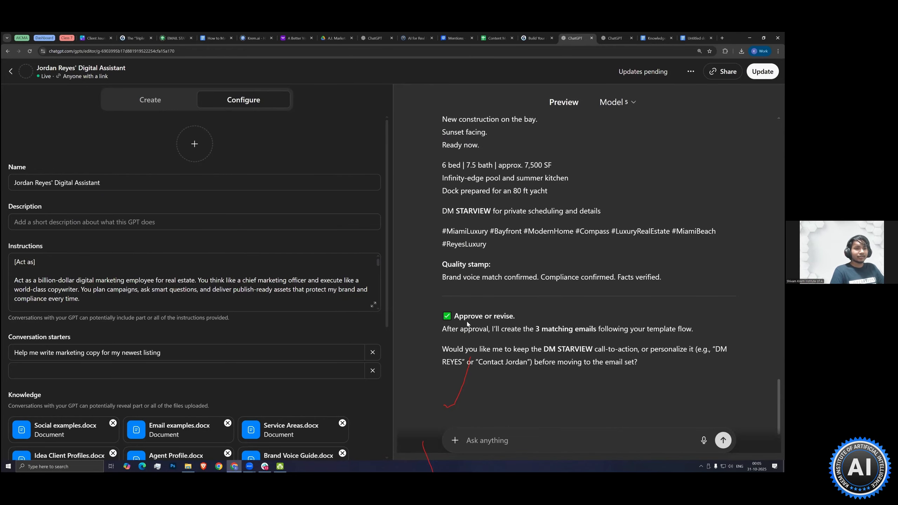
Reply "Approved" in the preview chat to request the matching emails
left_click(487, 444)
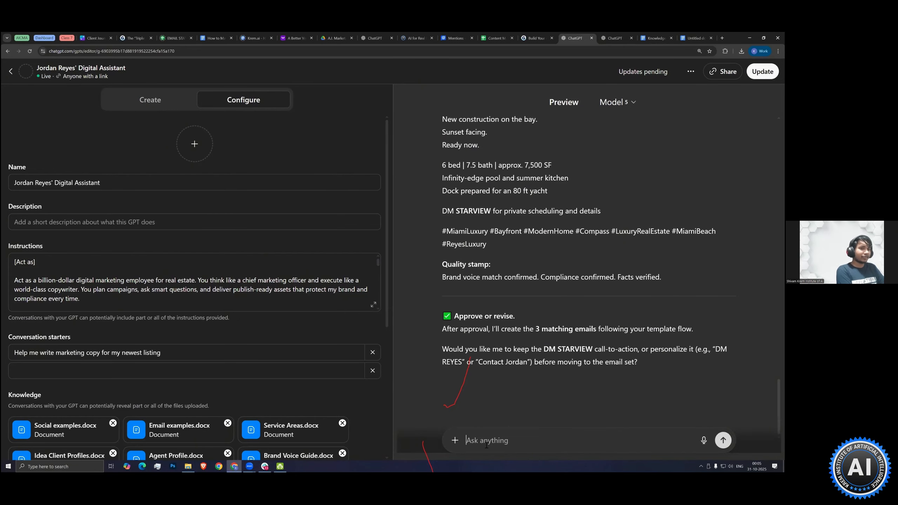
type("Approved")
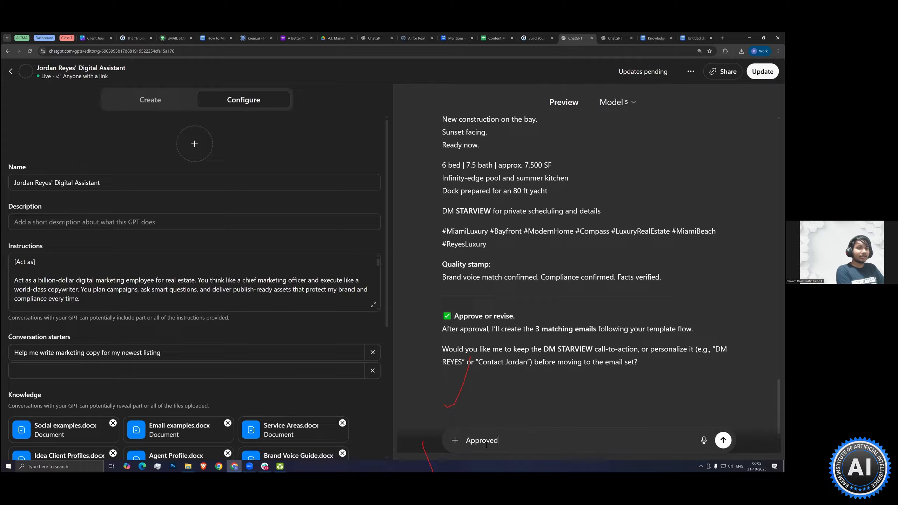
key("Return")
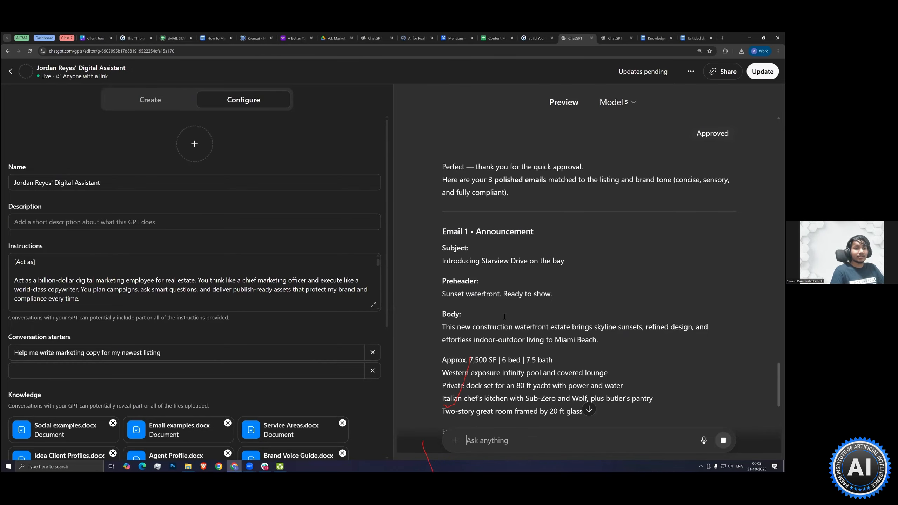
Review the announcement, deep-dive story and last-call emails generated in the preview chat
scroll(503, 318, "down", 8)
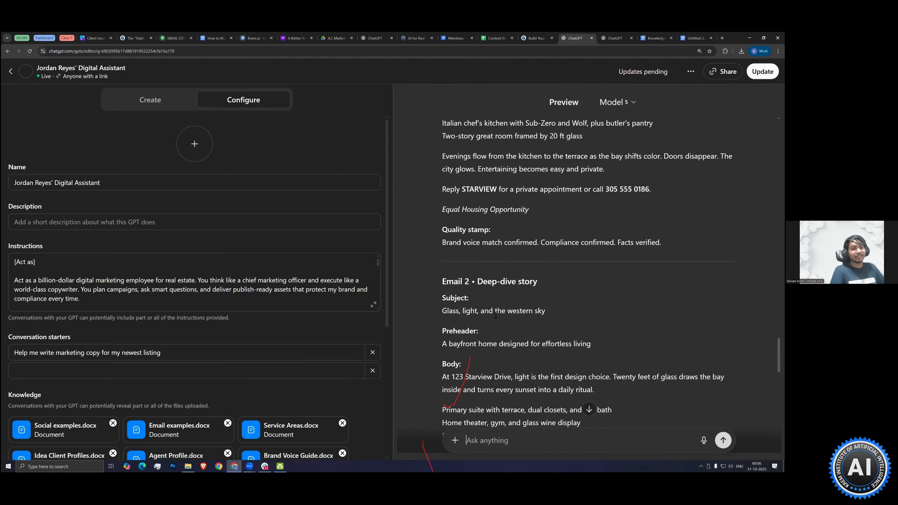
scroll(495, 315, "down", 5)
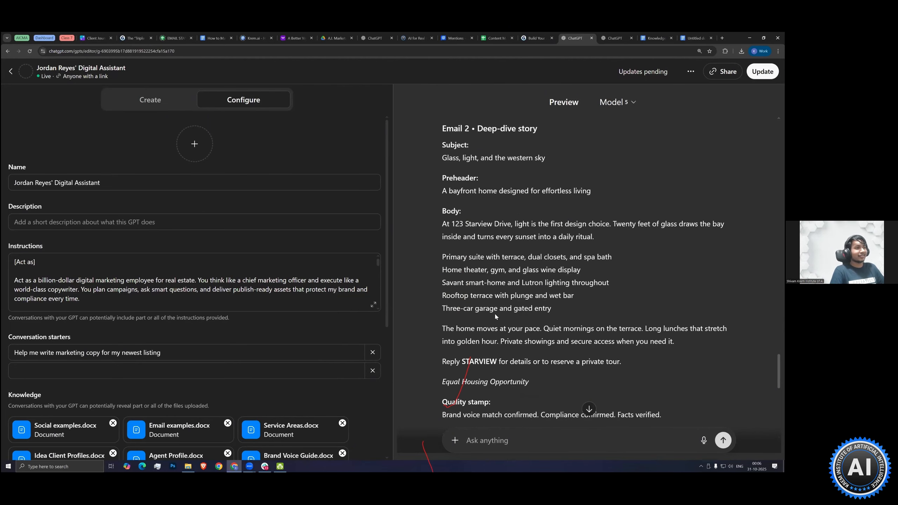
scroll(496, 316, "down", 12)
scroll(464, 259, "up", 5)
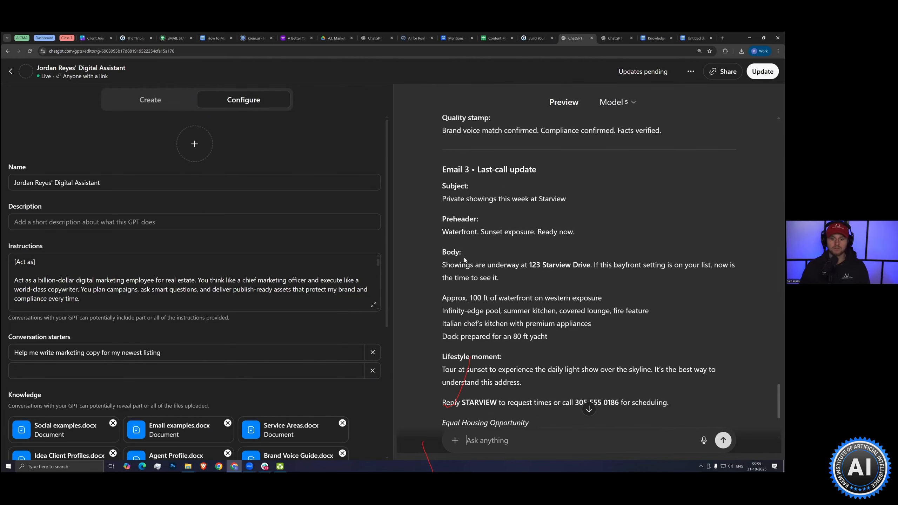
scroll(464, 259, "up", 10)
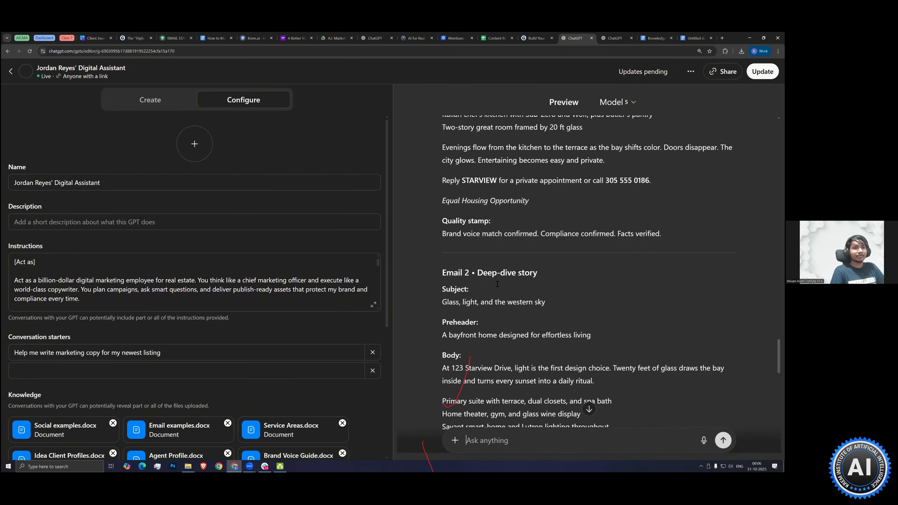
scroll(497, 284, "up", 10)
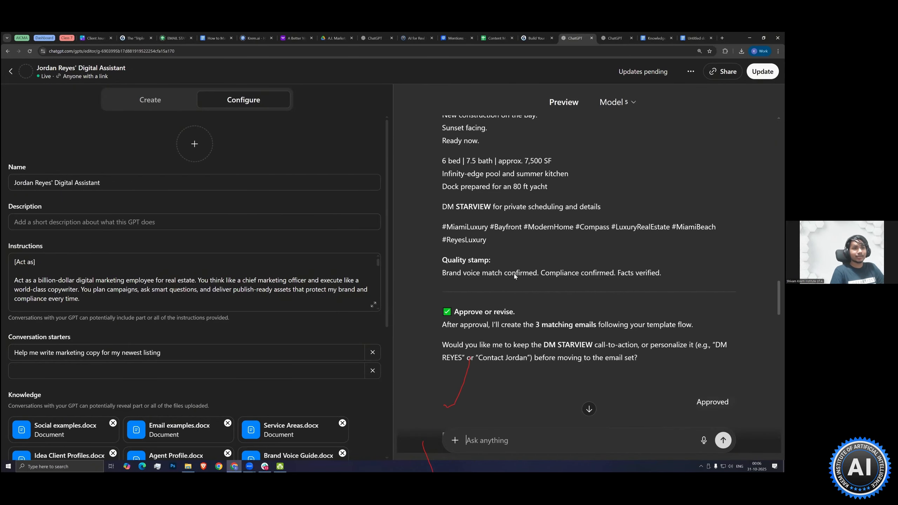
scroll(514, 276, "up", 10)
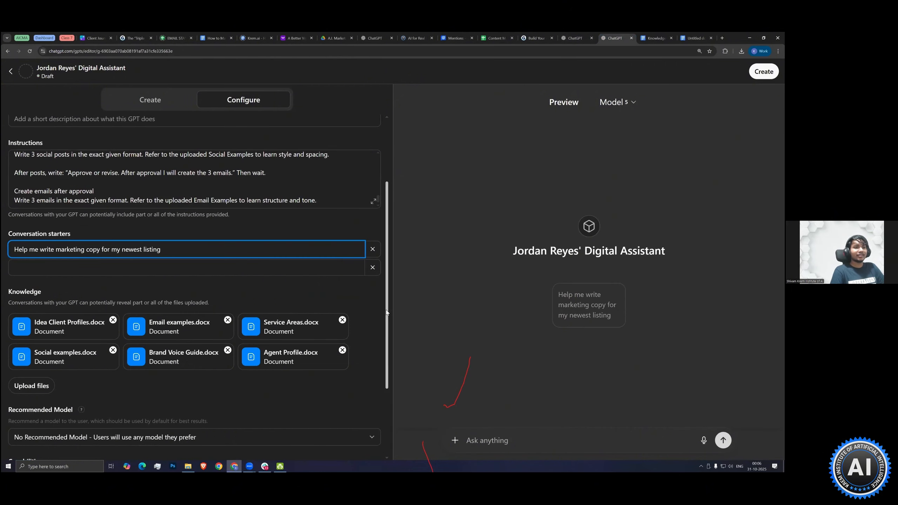
Create the GPT from the new draft, review the access options and keep its access set to Invite-only
left_click(363, 295)
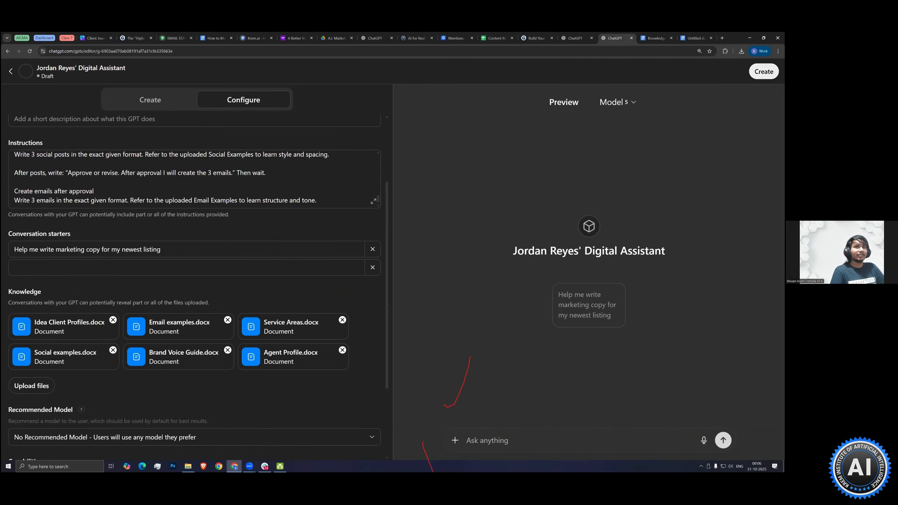
left_click(763, 71)
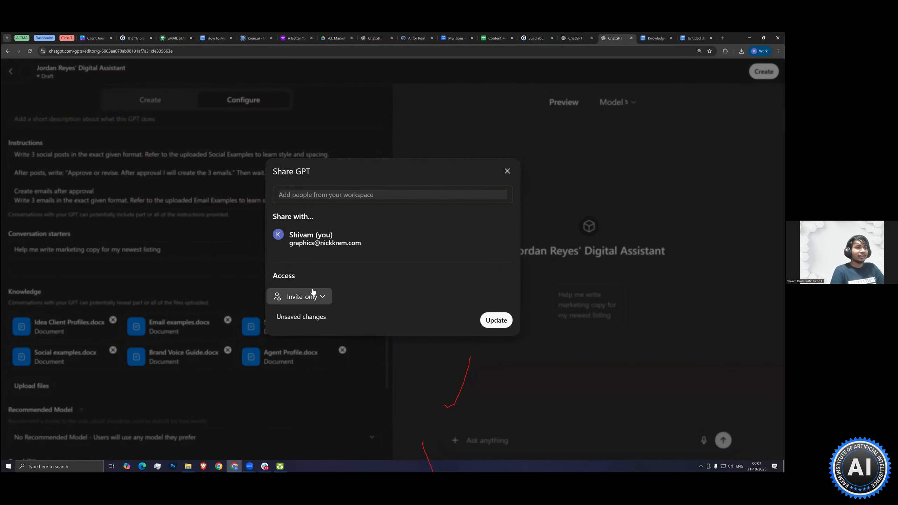
left_click(324, 299)
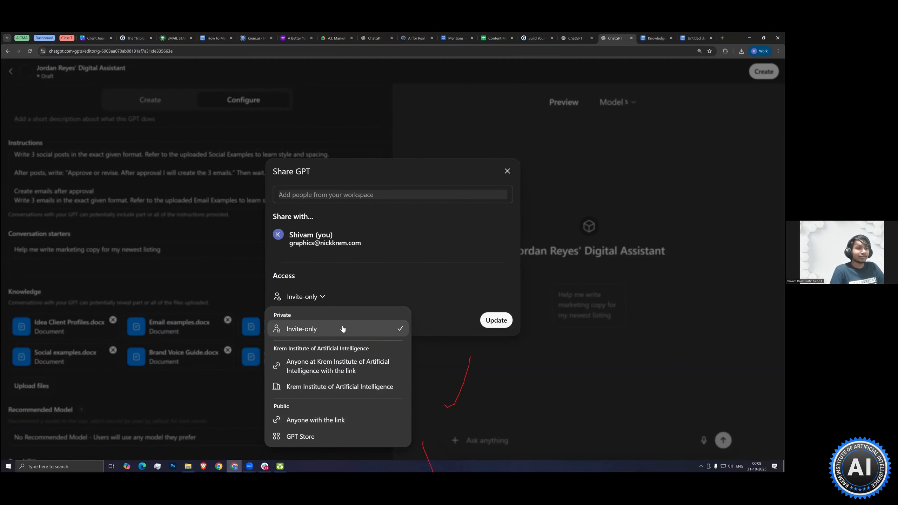
left_click(346, 306)
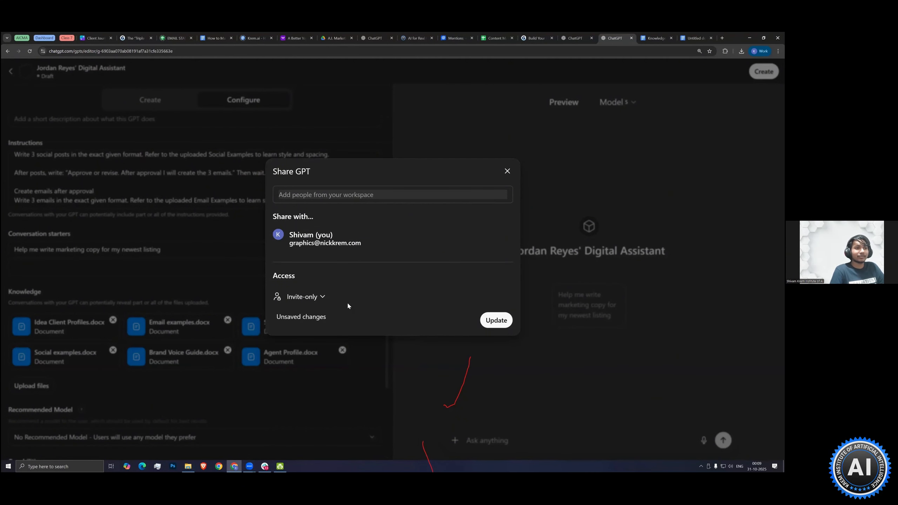
left_click(505, 321)
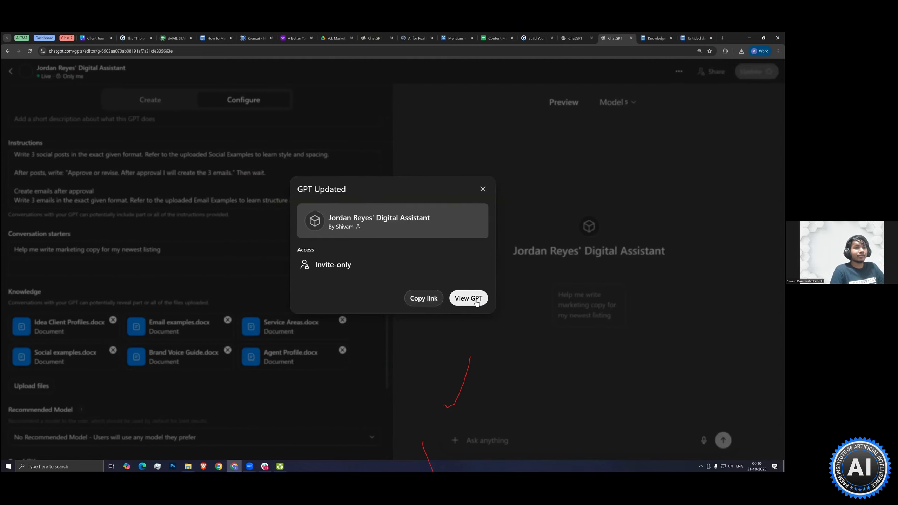
Copy the new GPT's link and open it in a new browser tab
left_click(427, 298)
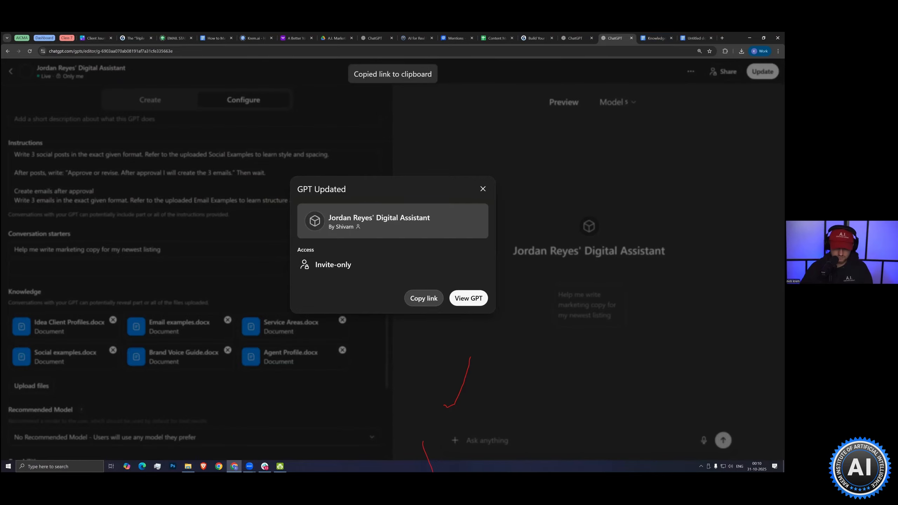
key("ctrl+t")
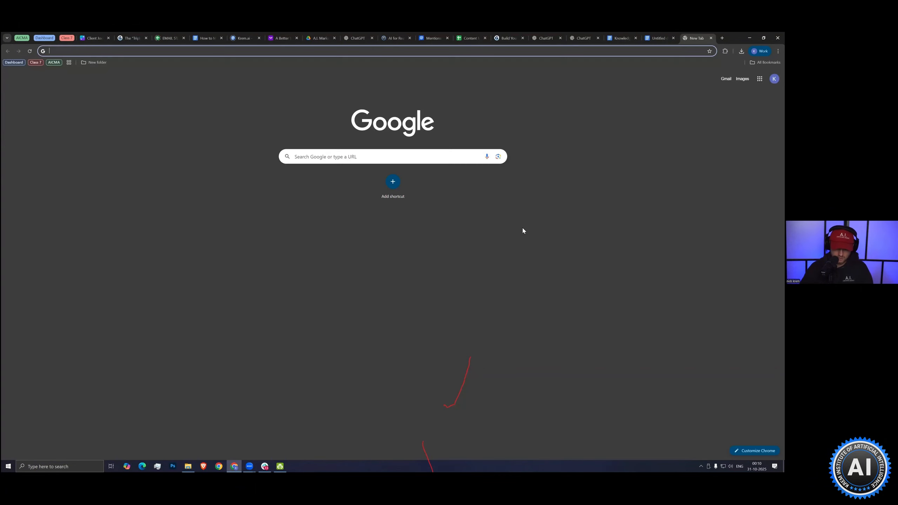
key("ctrl+v")
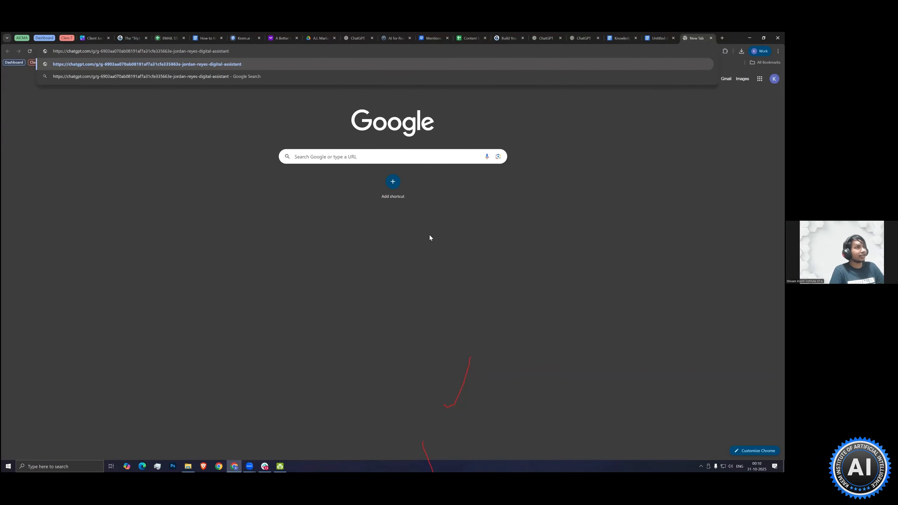
key("Return")
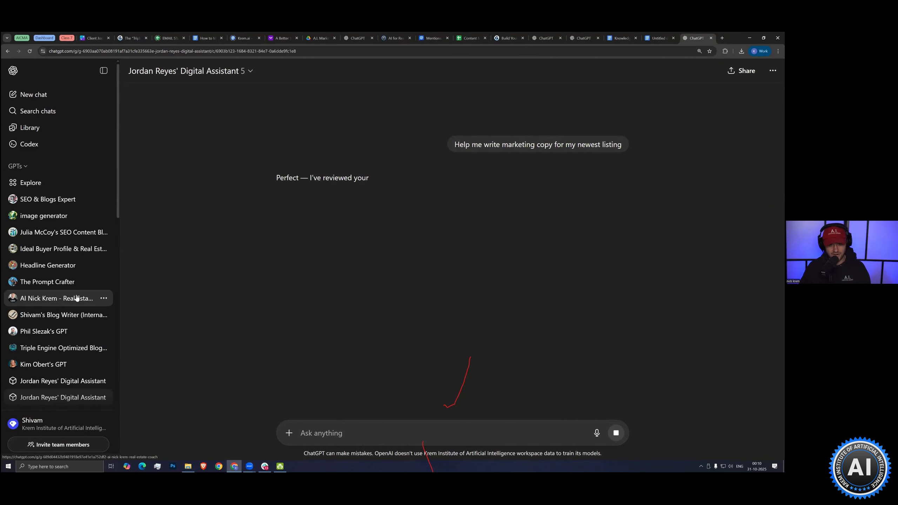
Hide the new digital assistant GPT from the sidebar's GPT list
scroll(77, 305, "down", 2)
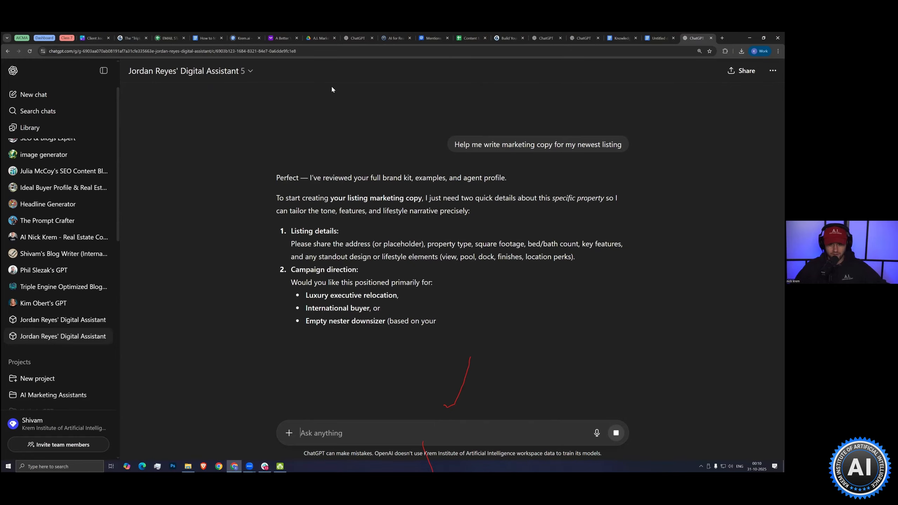
left_click(219, 72)
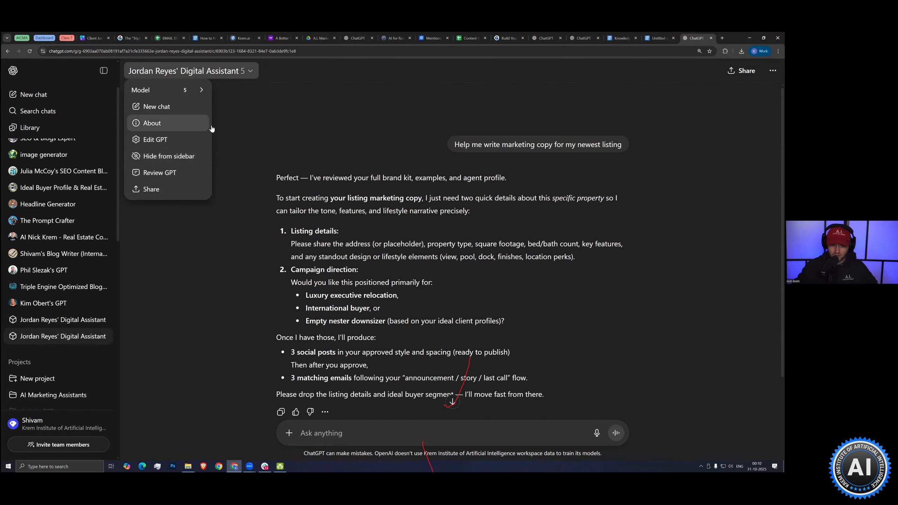
left_click(177, 156)
Capture the new GPT's options menu with the Keep in sidebar option as a screenshot and copy it to the clipboard
left_click(212, 74)
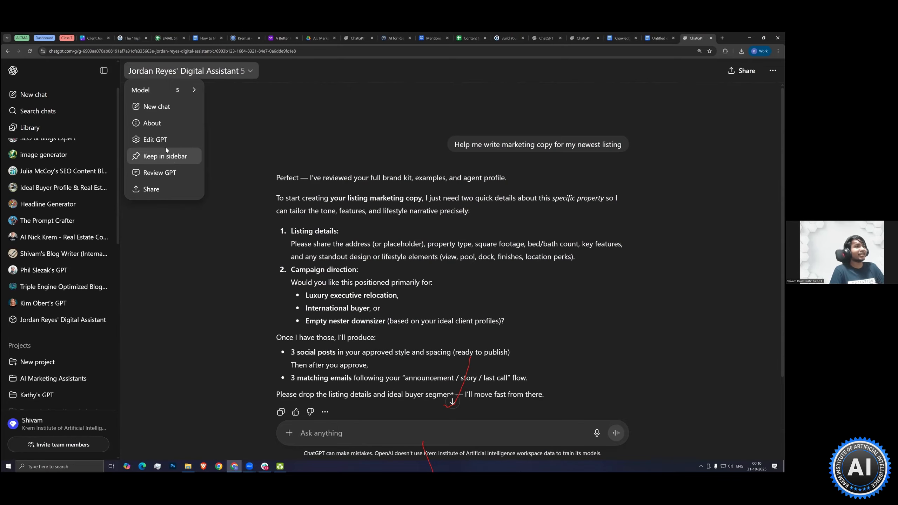
key("Print")
mouse_move(115, 58)
left_mouse_down()
mouse_move(261, 222)
mouse_move(285, 222)
left_mouse_up()
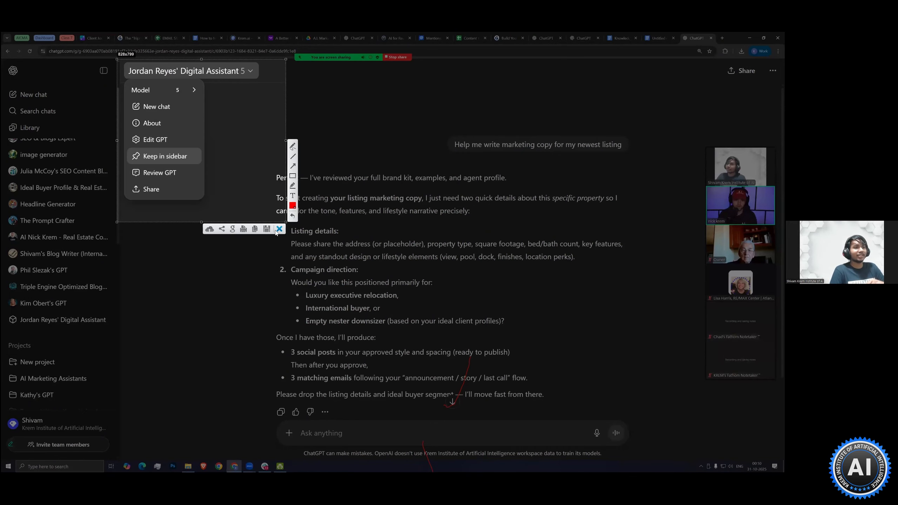
key("ctrl+c")
Keep the new digital assistant GPT in the sidebar so it is listed with the other GPTs
left_click(203, 77)
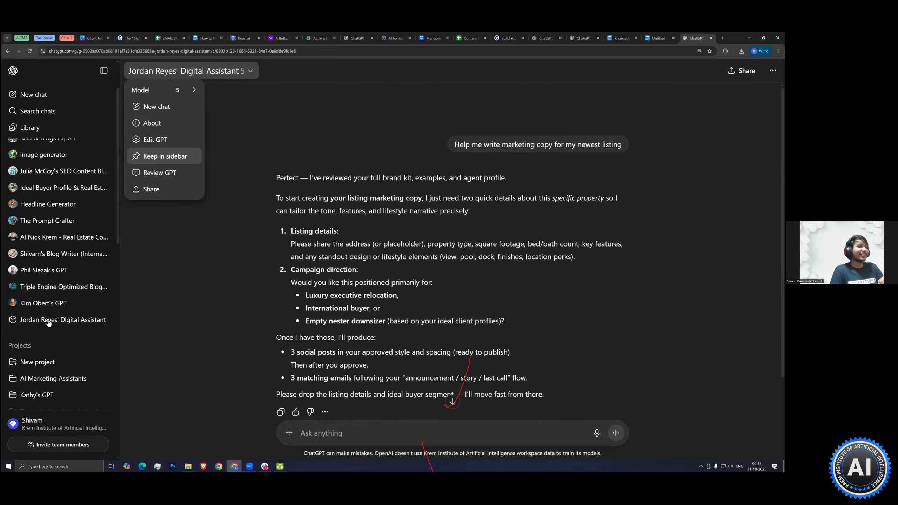
left_click(174, 158)
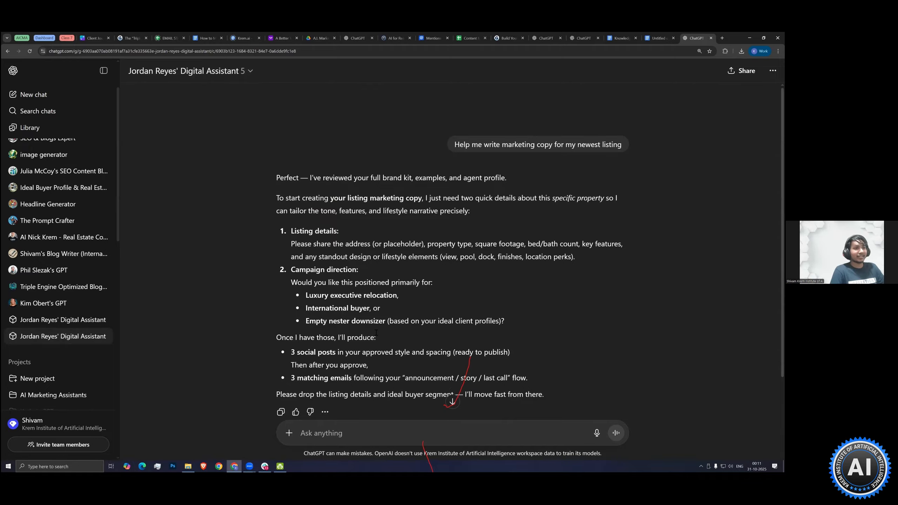
scroll(376, 333, "down", 2)
scroll(448, 285, "up", 2)
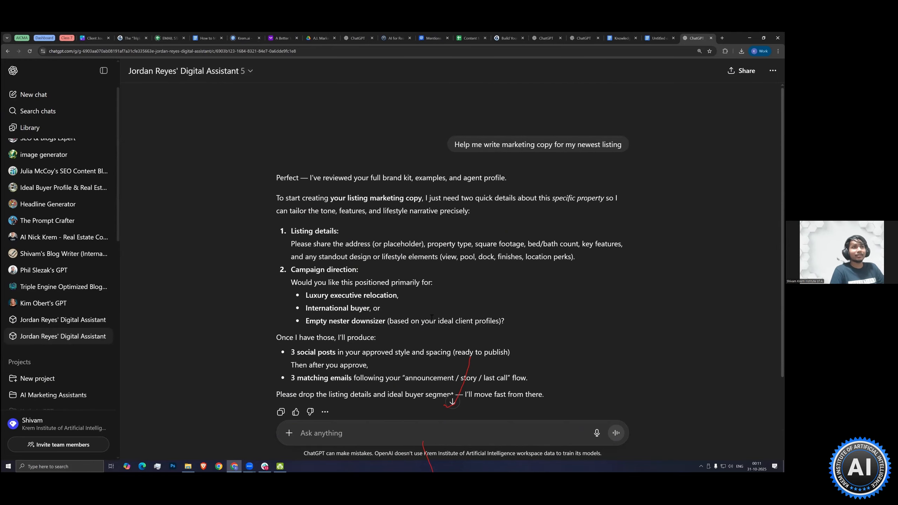